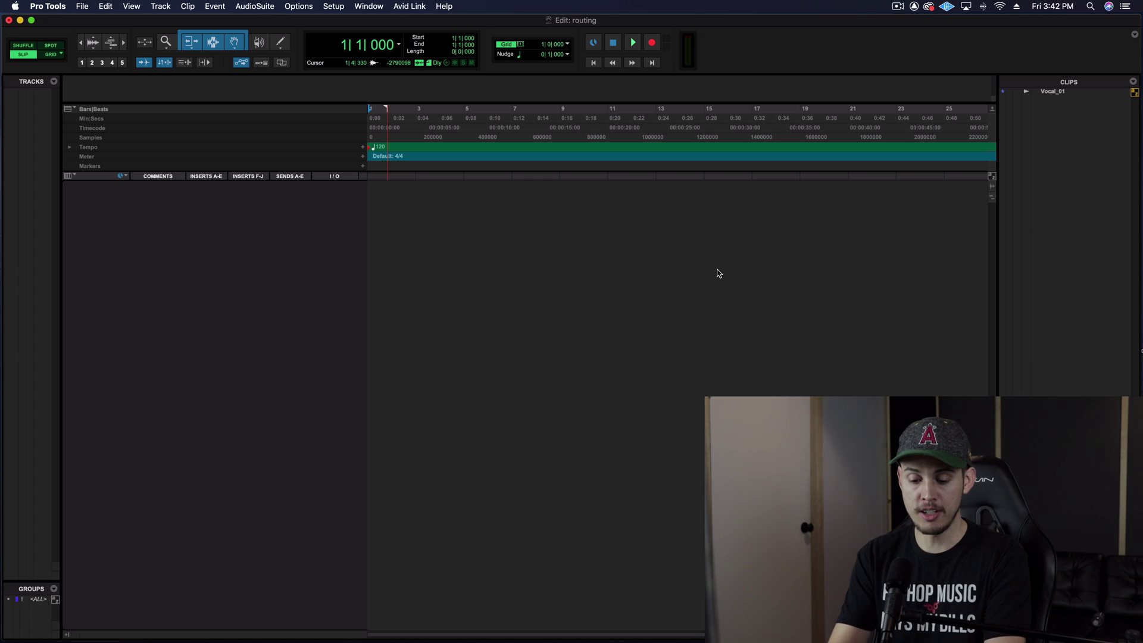
- Create one mono audio track in samples named Vocal, and enlarge its track height
{"action": "key", "text": "super+shift+n"}
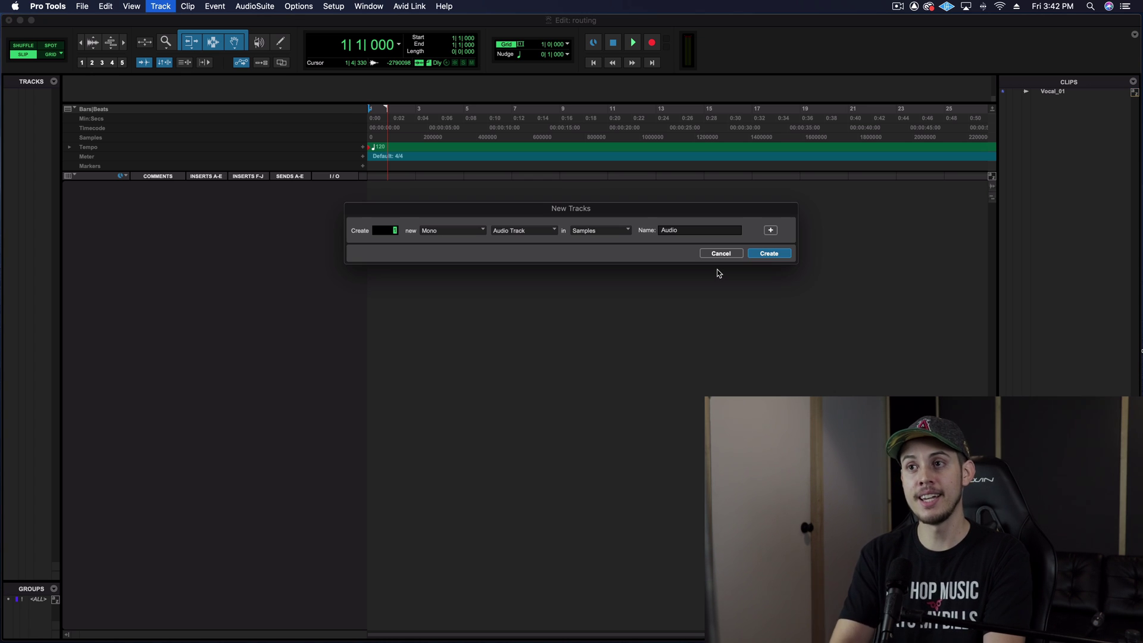
{"action": "left_click", "coordinate": [161, 8]}
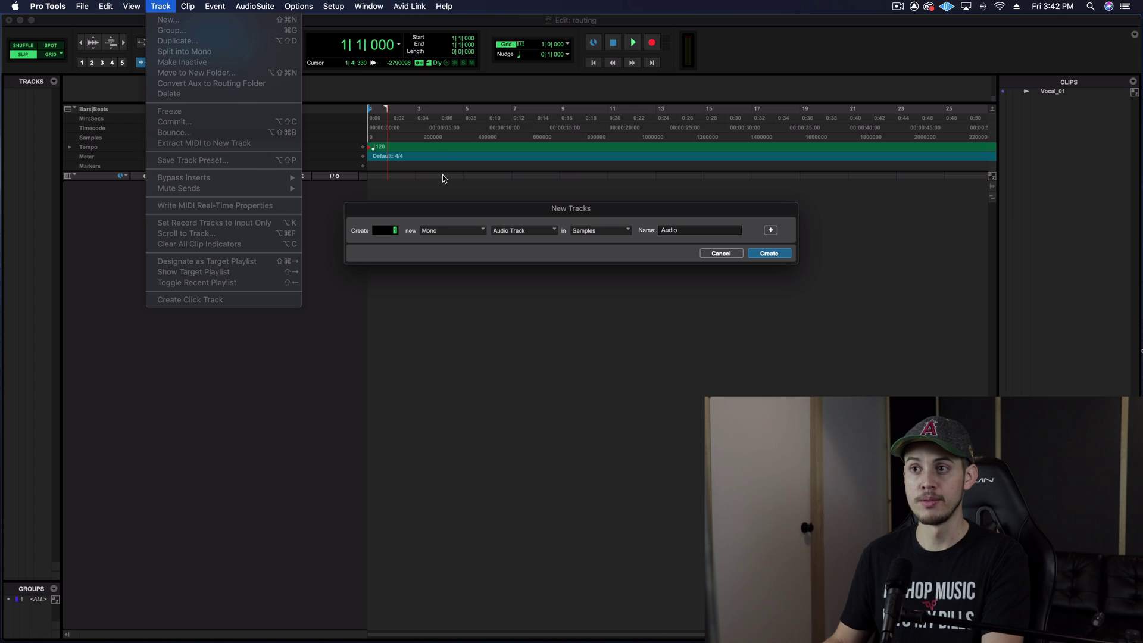
{"action": "left_click", "coordinate": [437, 218]}
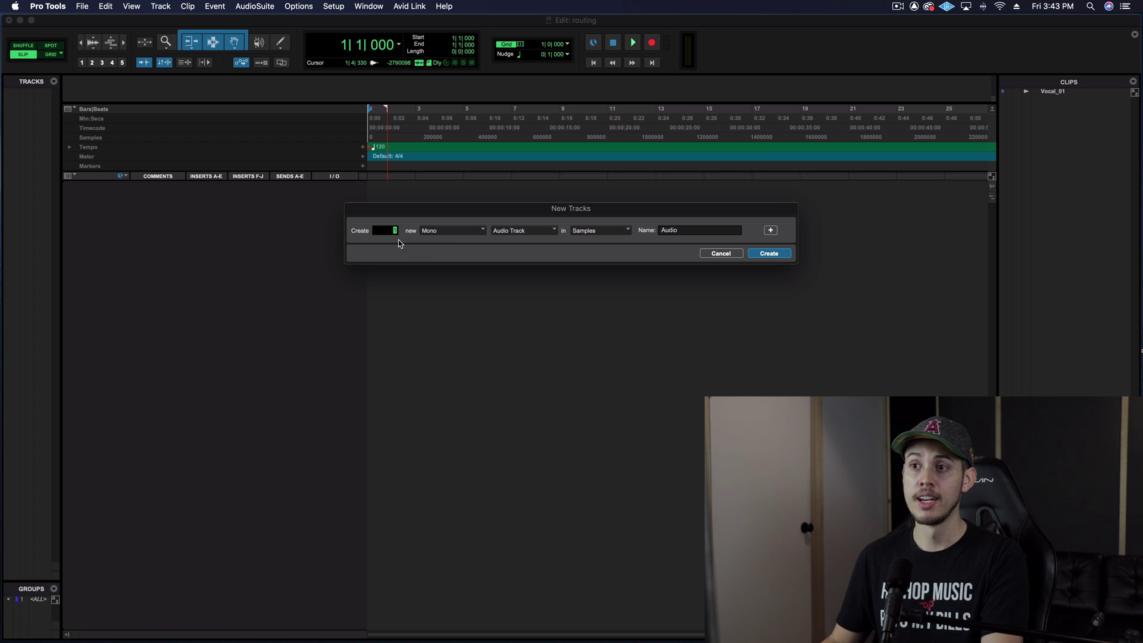
{"action": "left_click", "coordinate": [452, 232]}
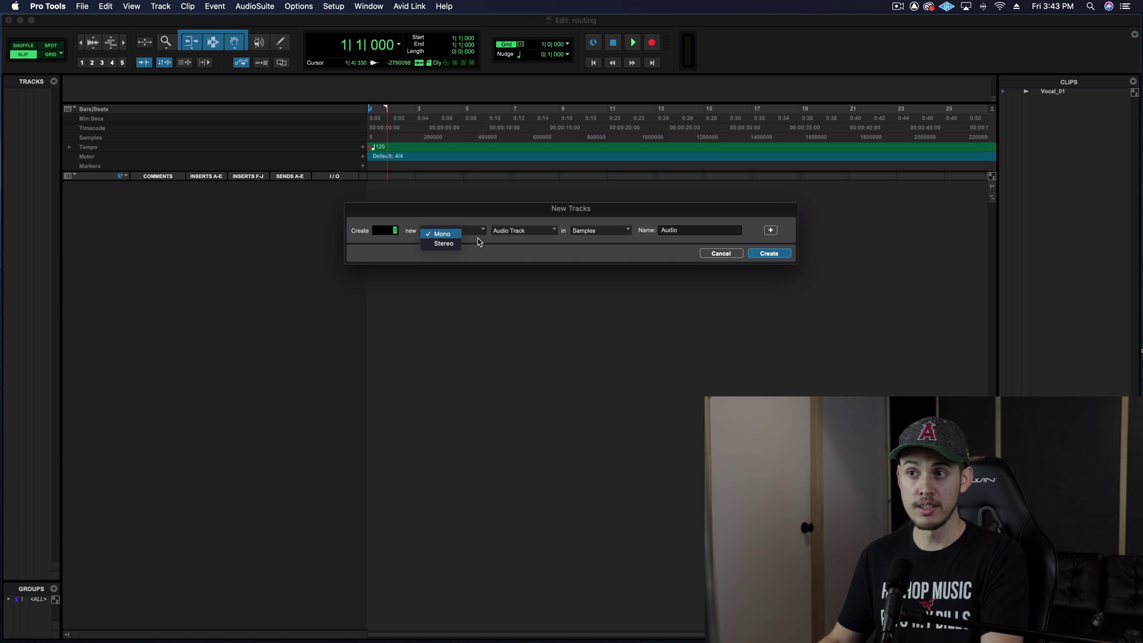
{"action": "left_click", "coordinate": [477, 242]}
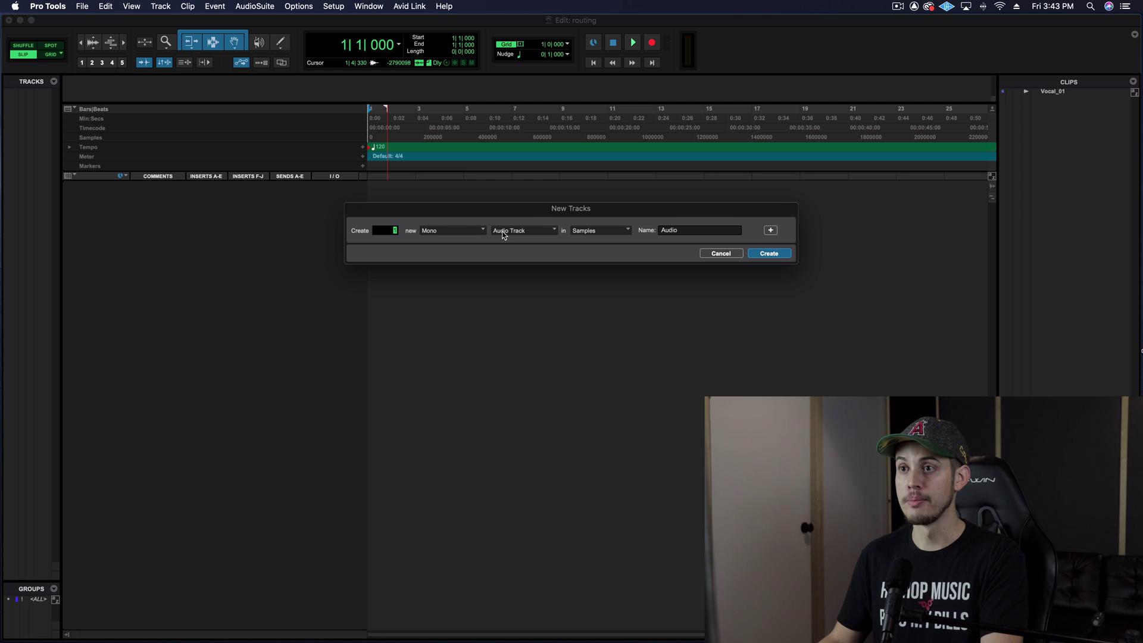
{"action": "left_click", "coordinate": [526, 233]}
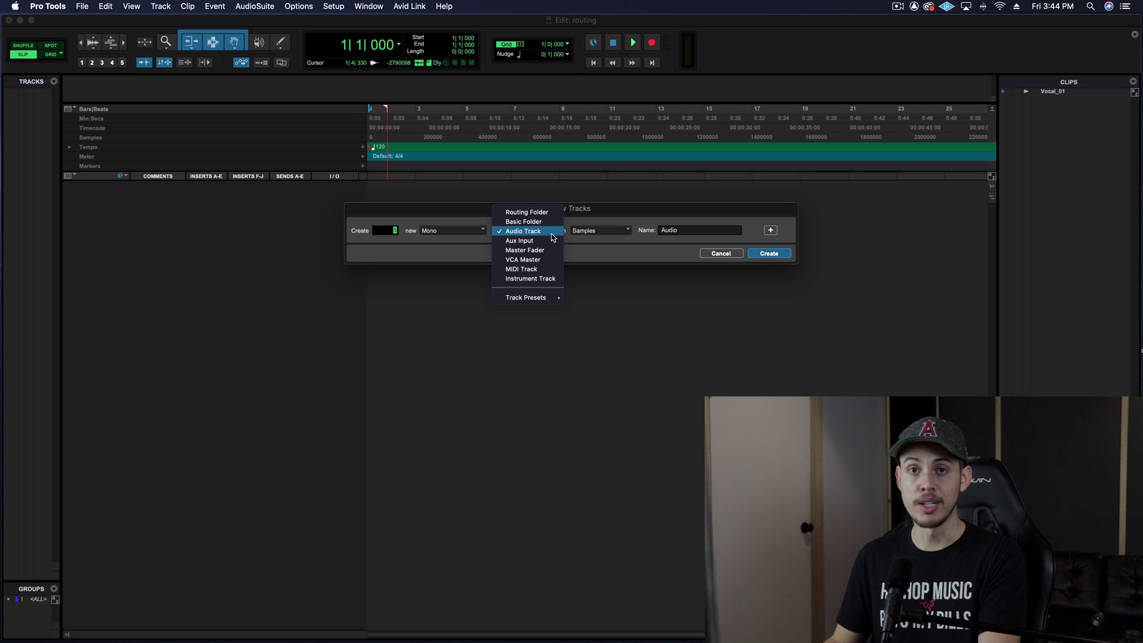
{"action": "left_click", "coordinate": [520, 231]}
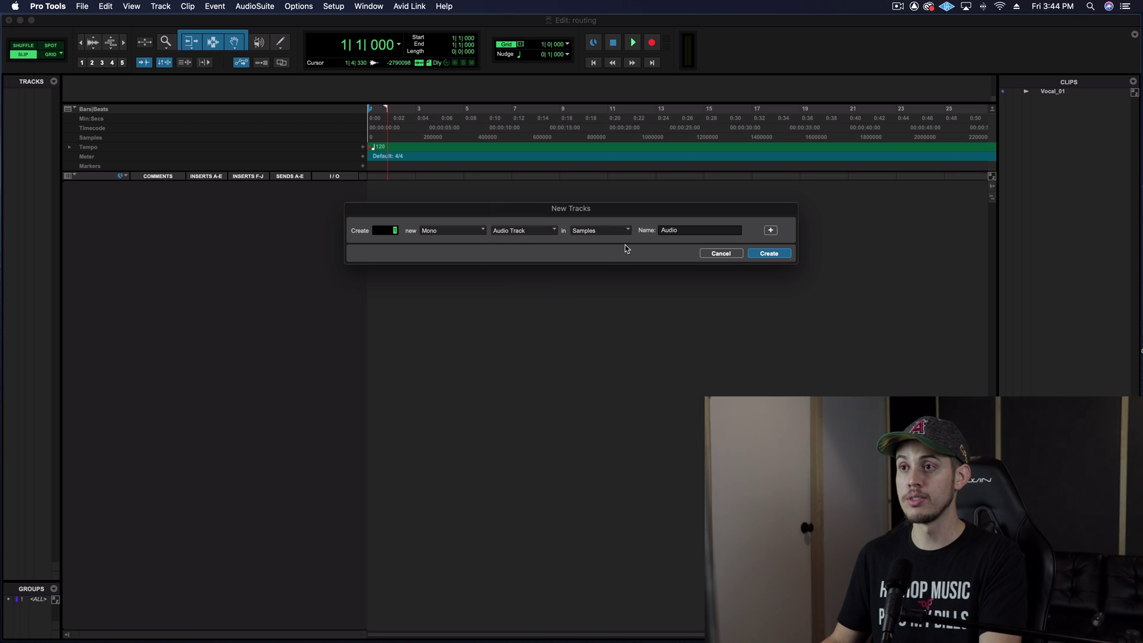
{"action": "left_click", "coordinate": [594, 232]}
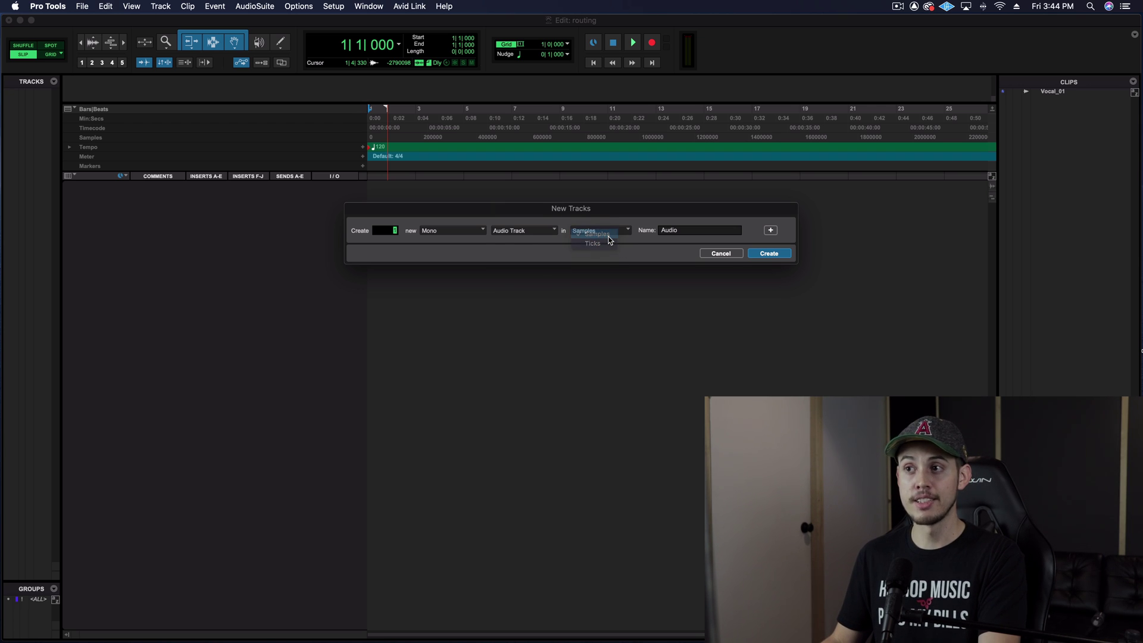
{"action": "left_click", "coordinate": [608, 236]}
{"action": "double_click", "coordinate": [682, 232]}
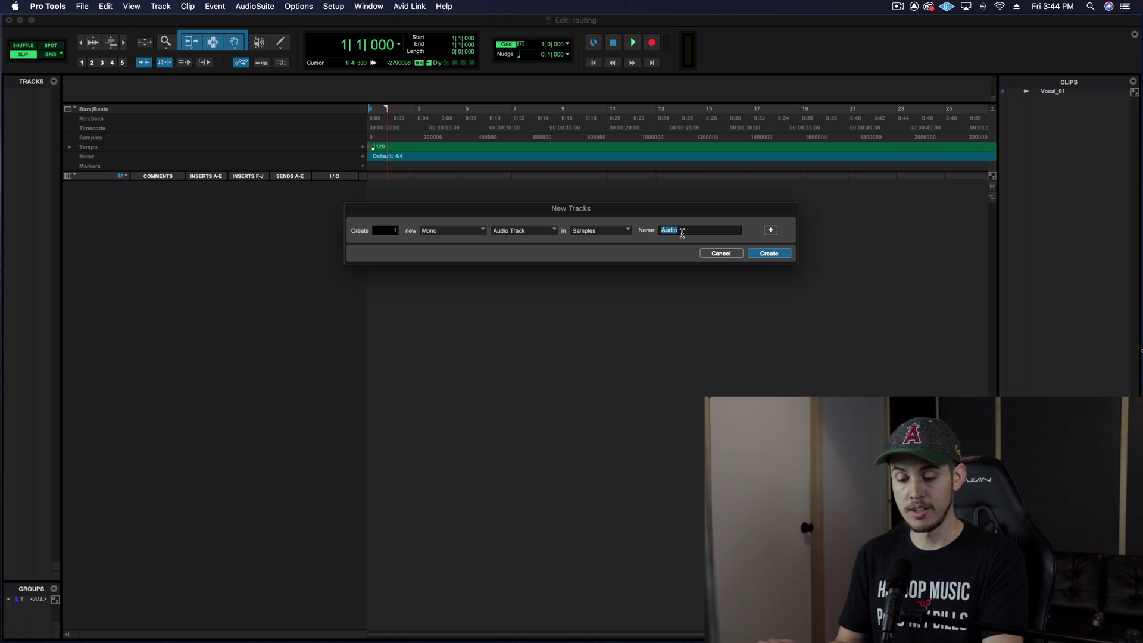
{"action": "type", "text": "Vocal"}
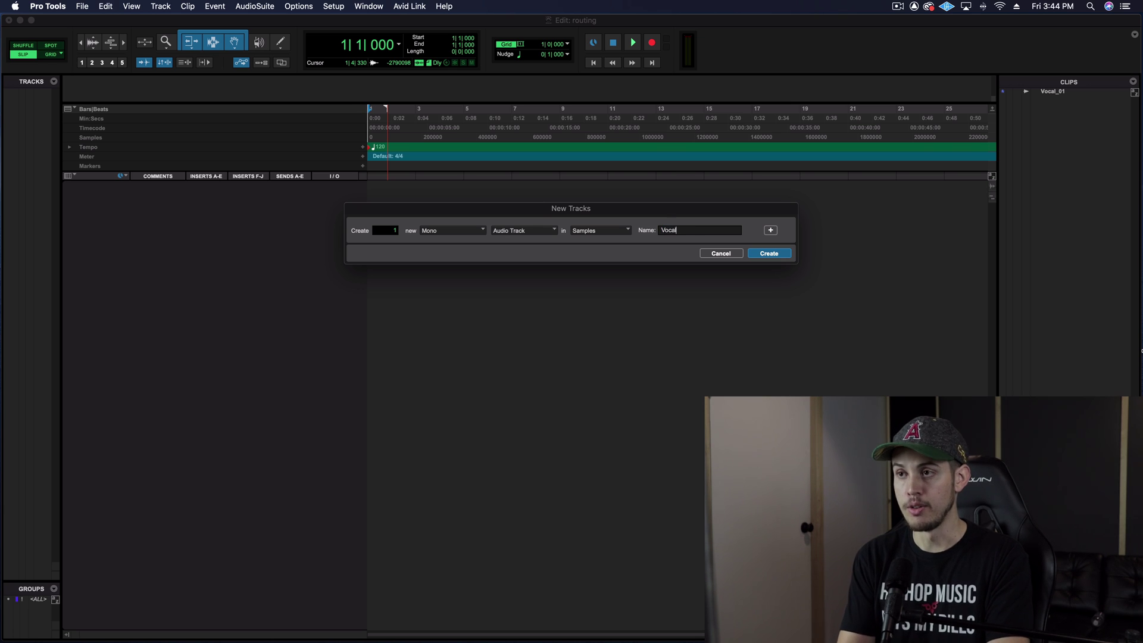
{"action": "key", "text": "Return"}
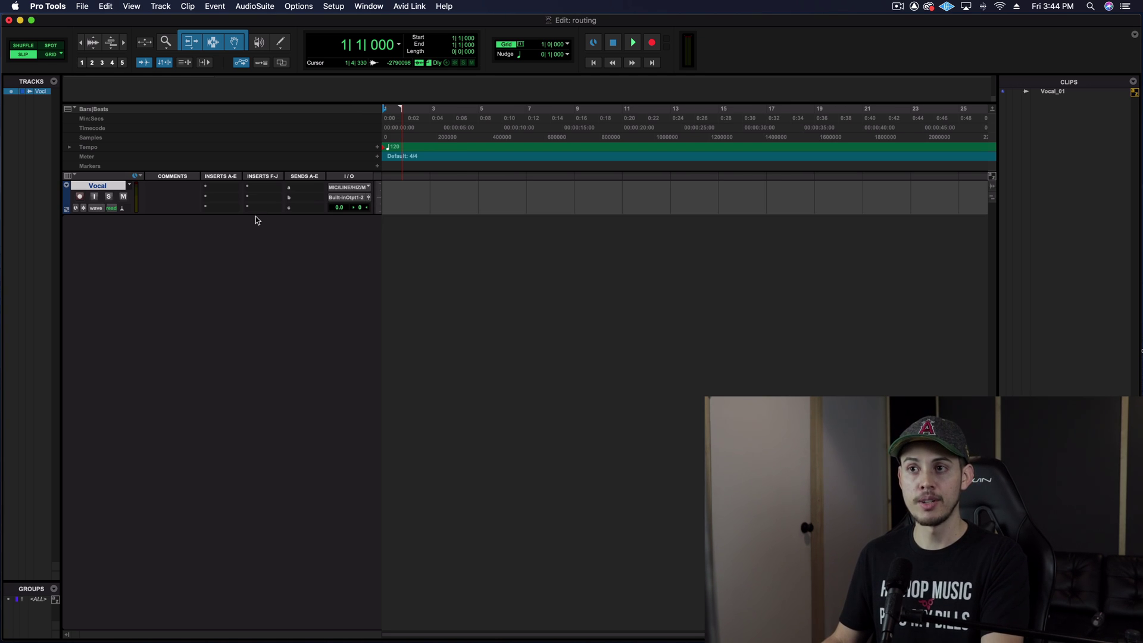
{"action": "left_click_drag", "start_coordinate": [257, 213], "coordinate": [256, 256]}
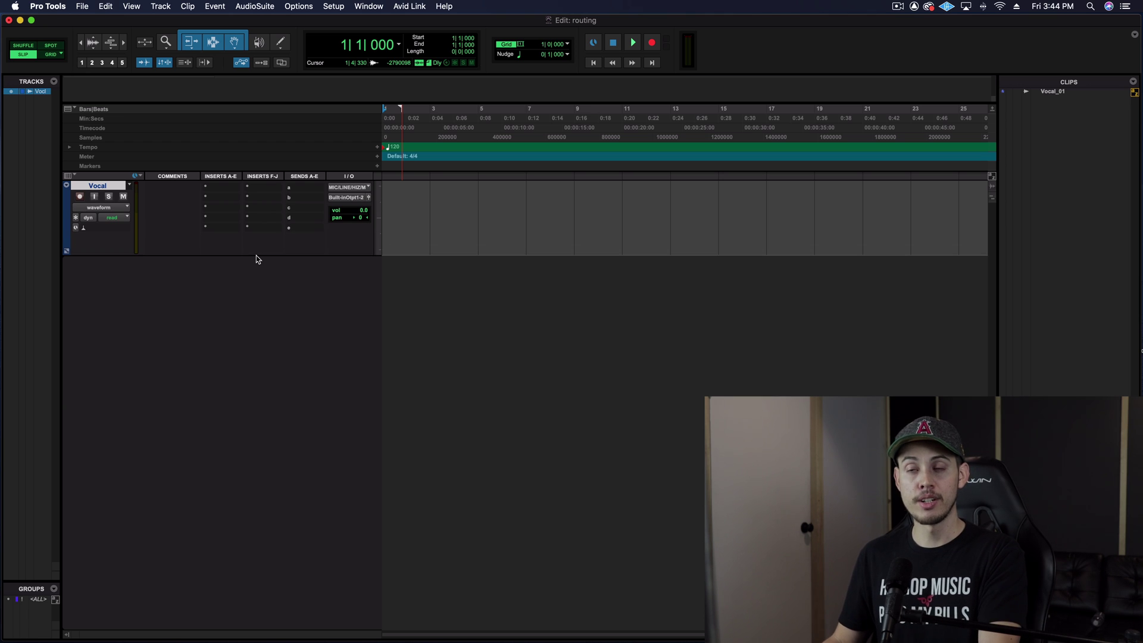
- Mute and record-arm the Vocal track, and record a take about three bars long from the session start
{"action": "left_click", "coordinate": [124, 197]}
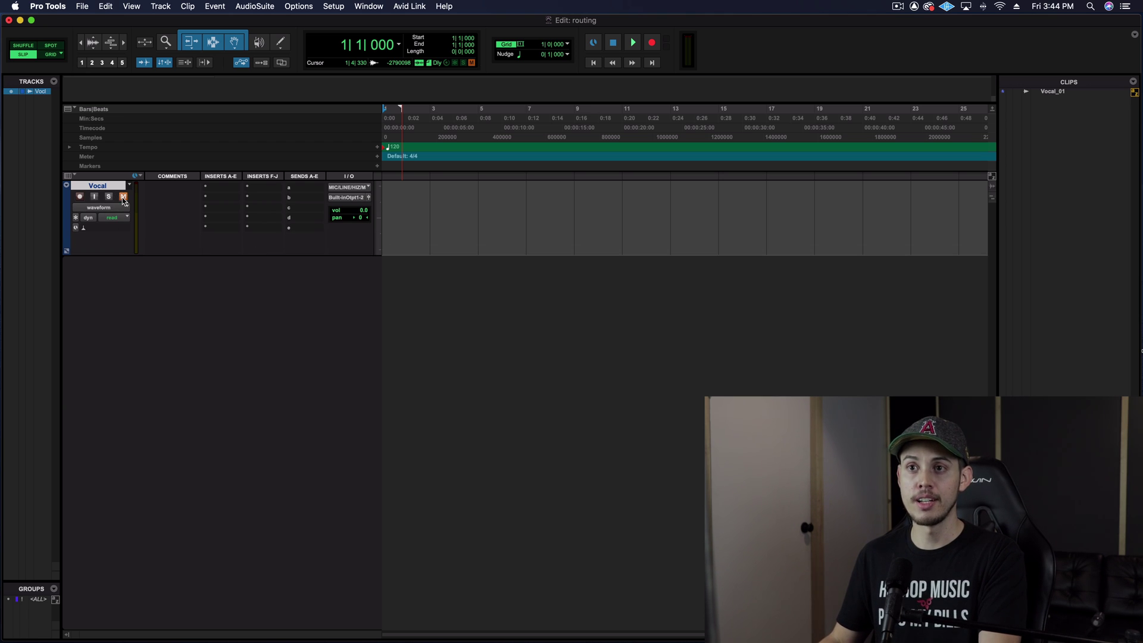
{"action": "left_click", "coordinate": [80, 197]}
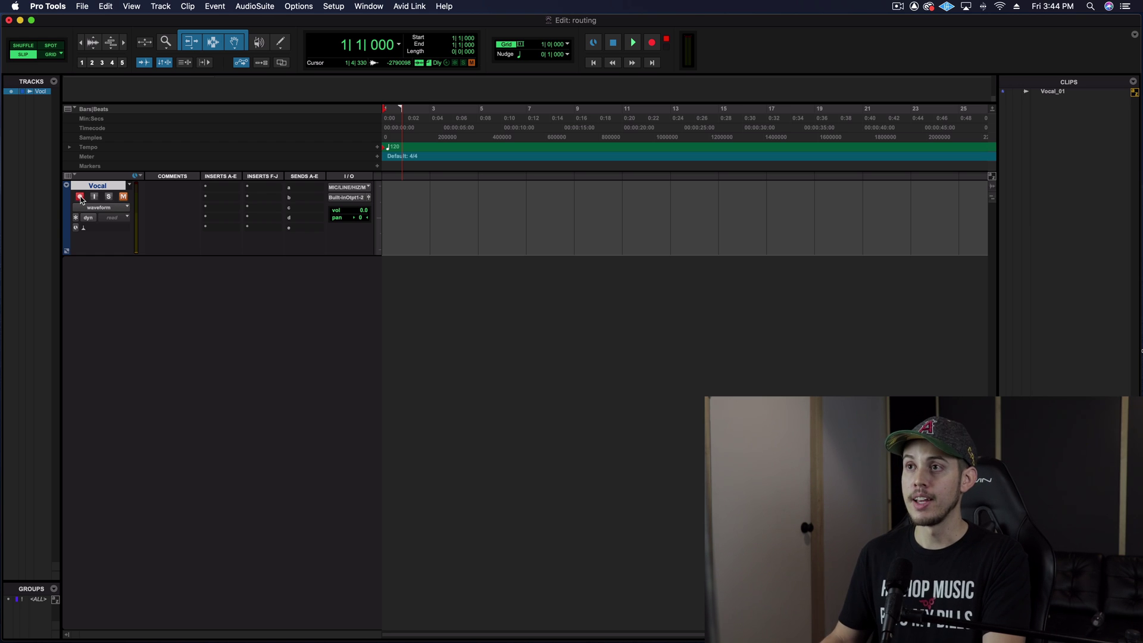
{"action": "left_click", "coordinate": [652, 43]}
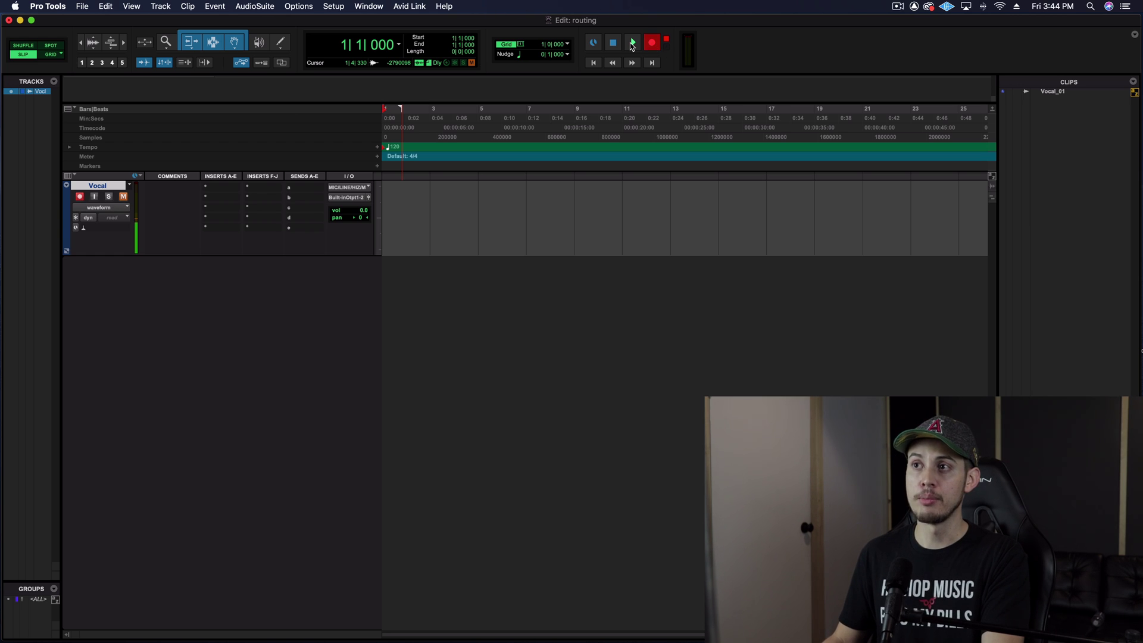
{"action": "left_click", "coordinate": [632, 44]}
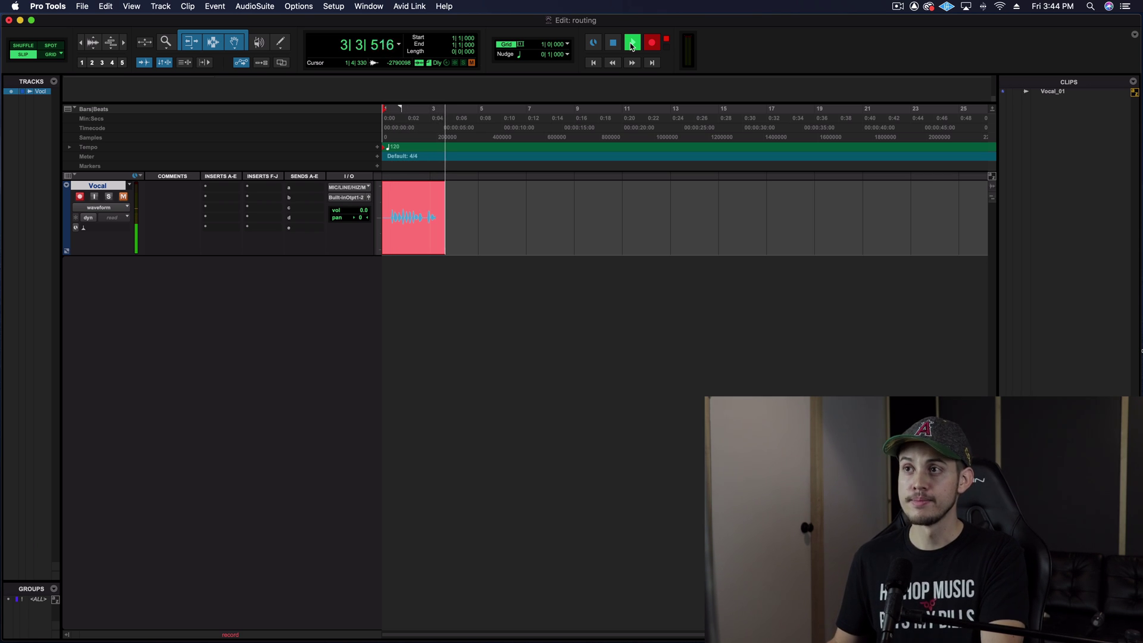
{"action": "left_click", "coordinate": [616, 44]}
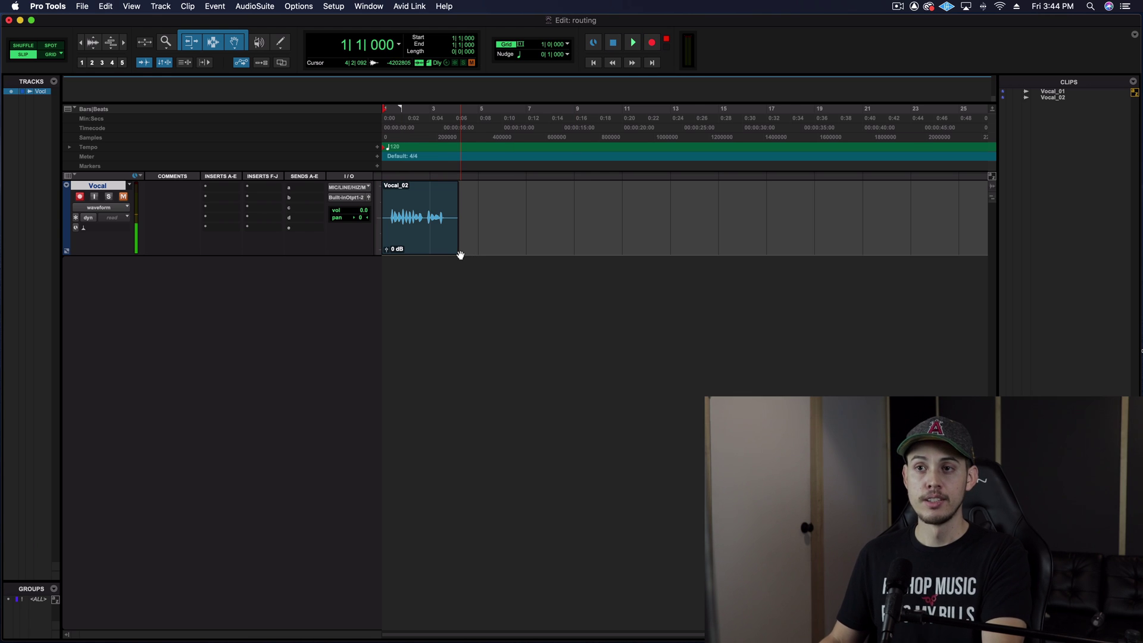
- Disarm and unmute the Vocal track, and play back the recorded clip from its start
{"action": "left_click", "coordinate": [80, 196]}
{"action": "left_click", "coordinate": [123, 198]}
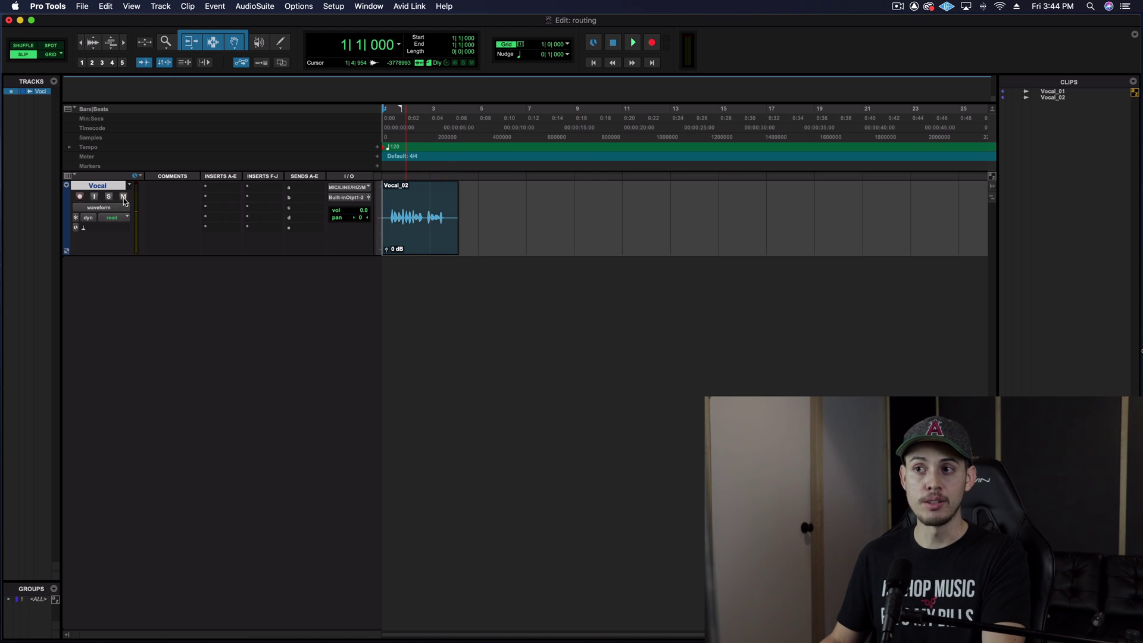
{"action": "left_click", "coordinate": [408, 239]}
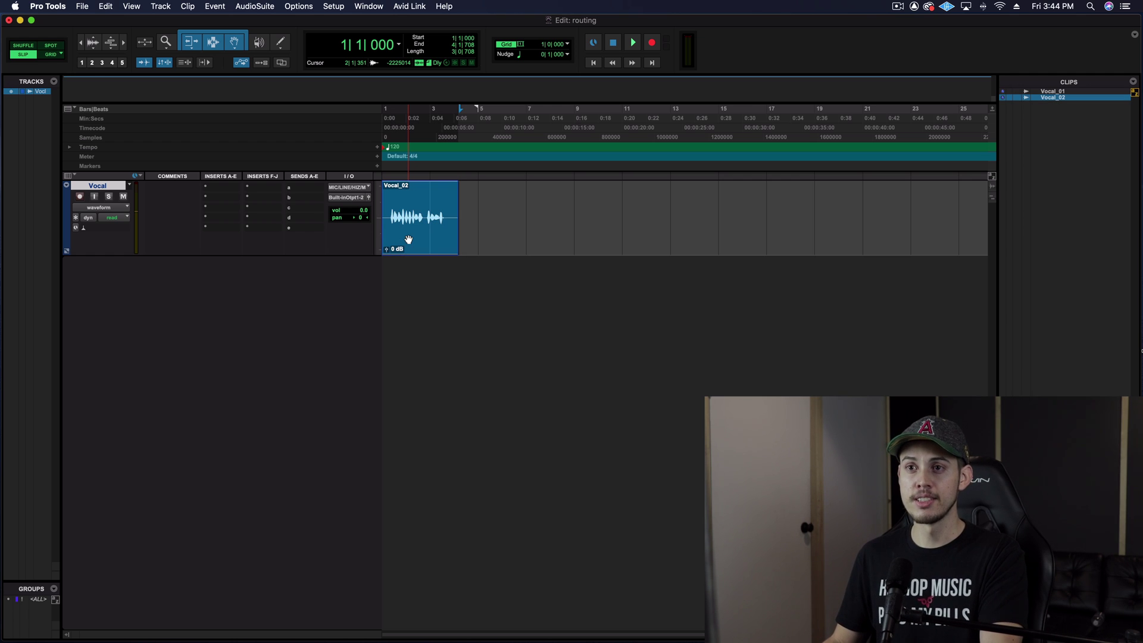
{"action": "key", "text": "space"}
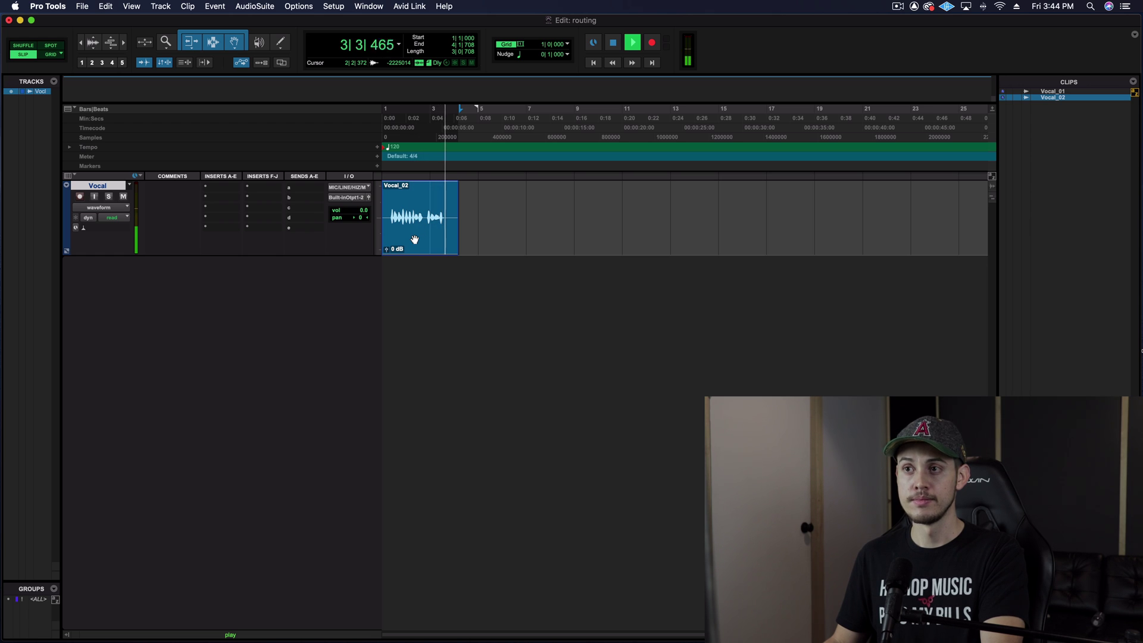
{"action": "key", "text": "space"}
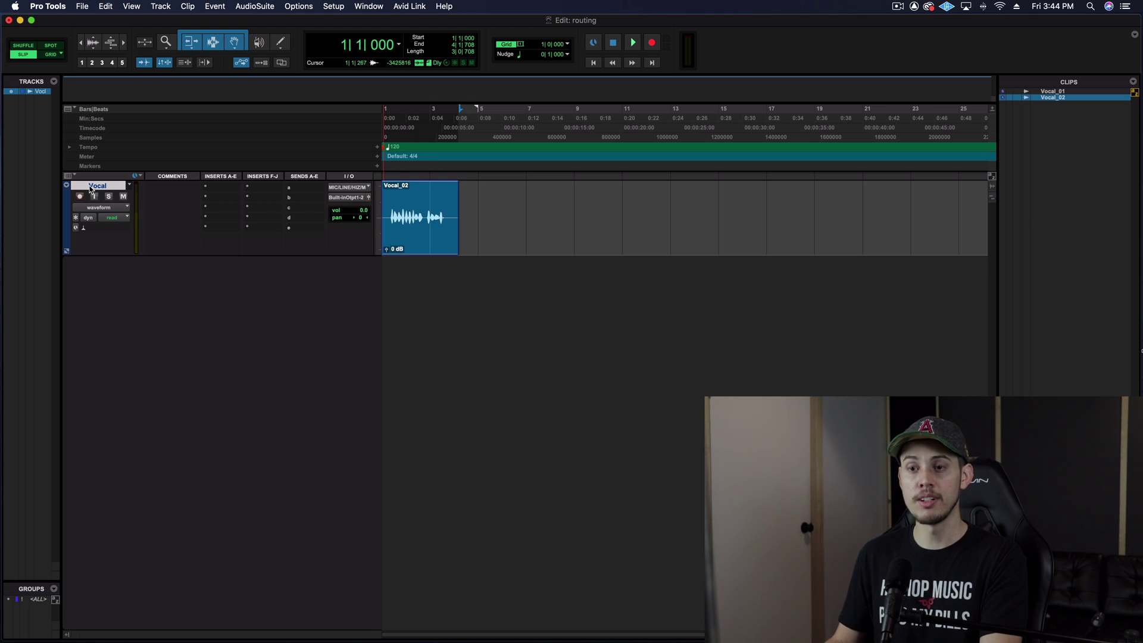
- Create one mono audio track in samples named ad libs below the Vocal track
{"action": "key", "text": "super+shift+n"}
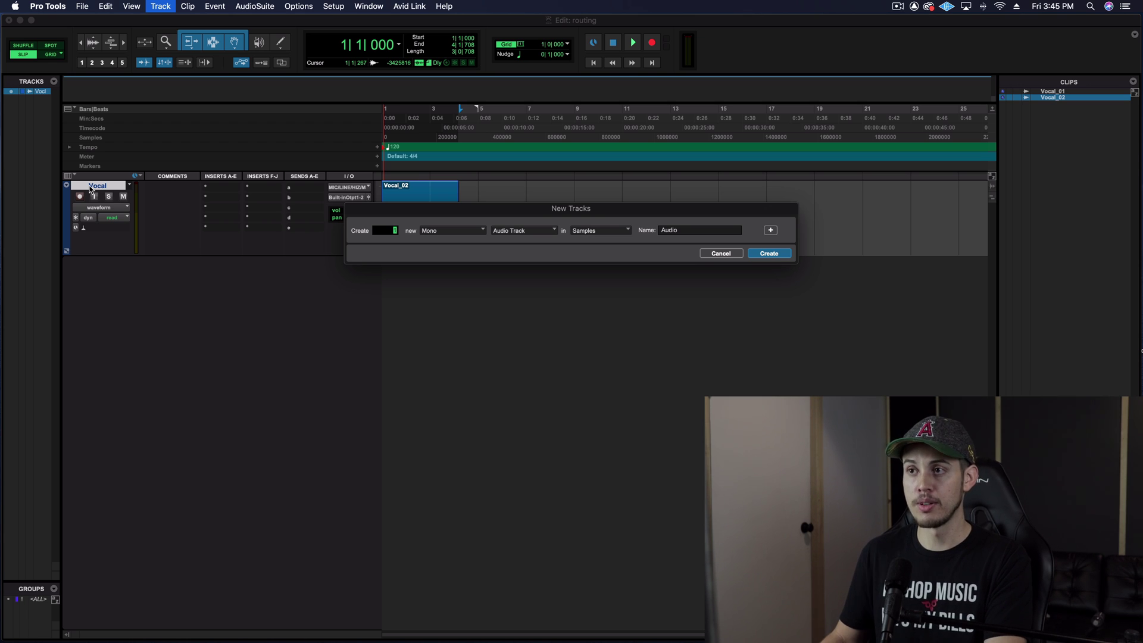
{"action": "double_click", "coordinate": [680, 230]}
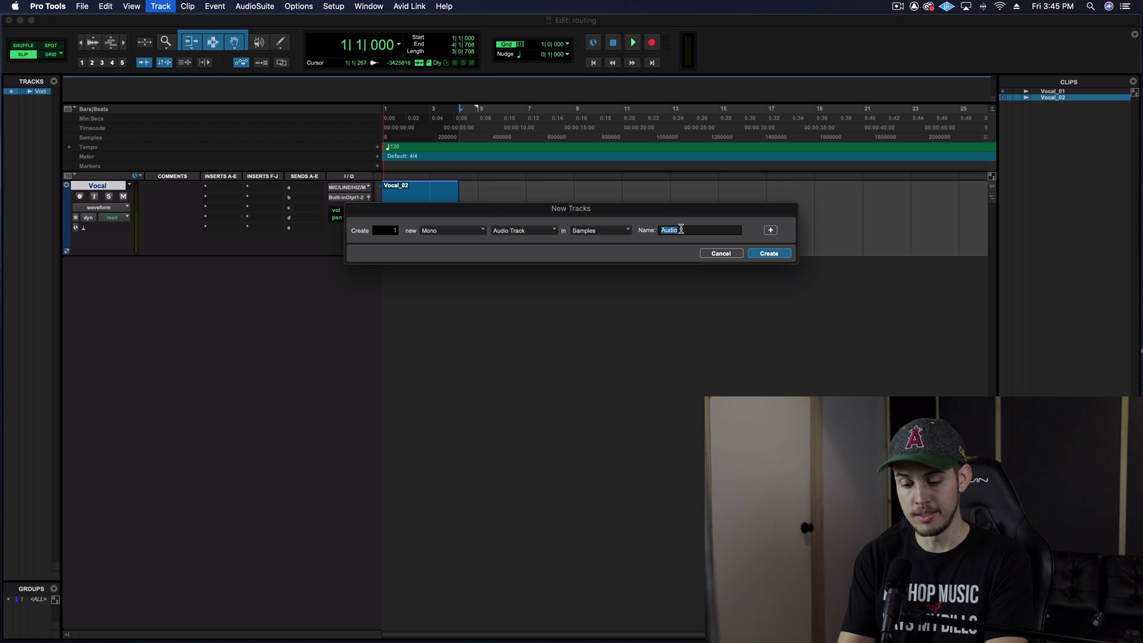
{"action": "type", "text": "ad libs"}
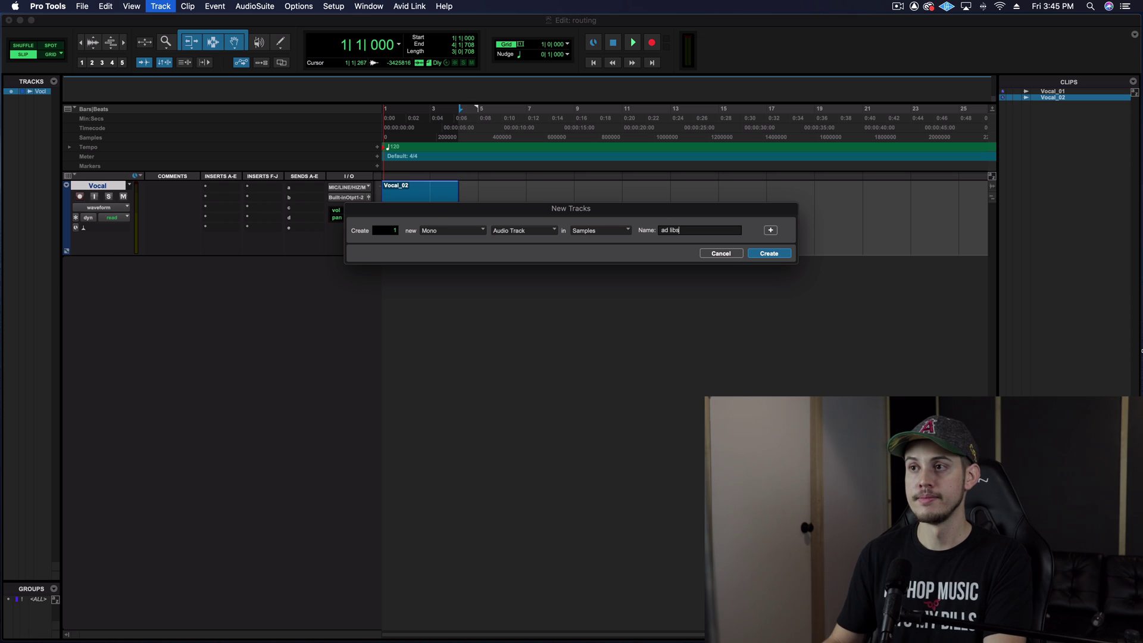
{"action": "key", "text": "Return"}
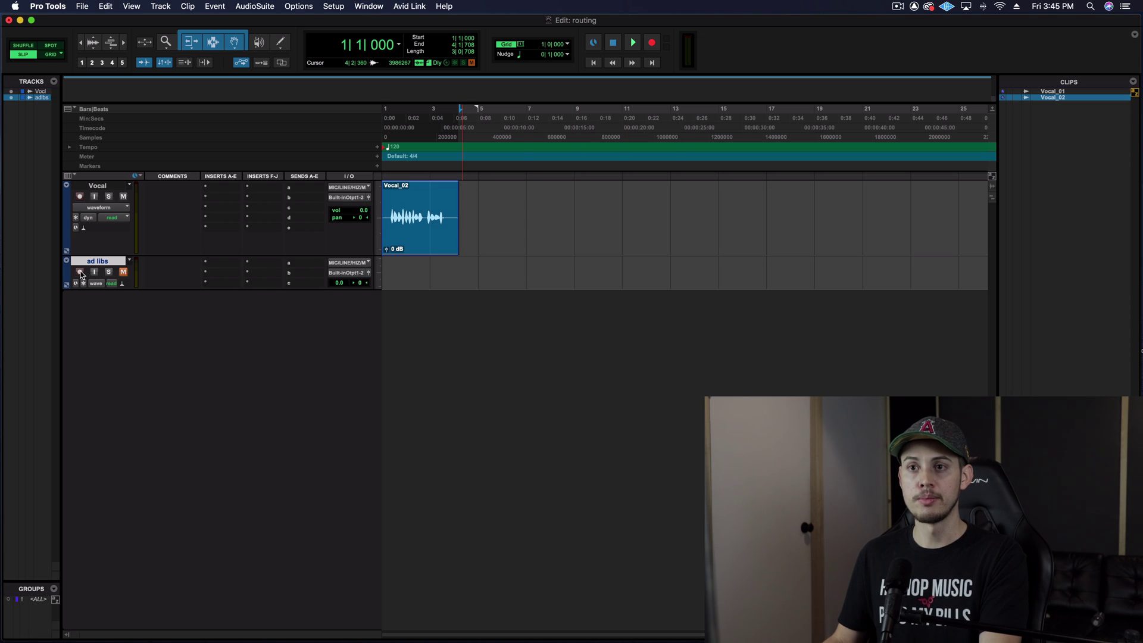
- Record-arm the muted ad libs track and record a short take from the session start
{"action": "left_click", "coordinate": [80, 272]}
{"action": "key", "text": "super+space"}
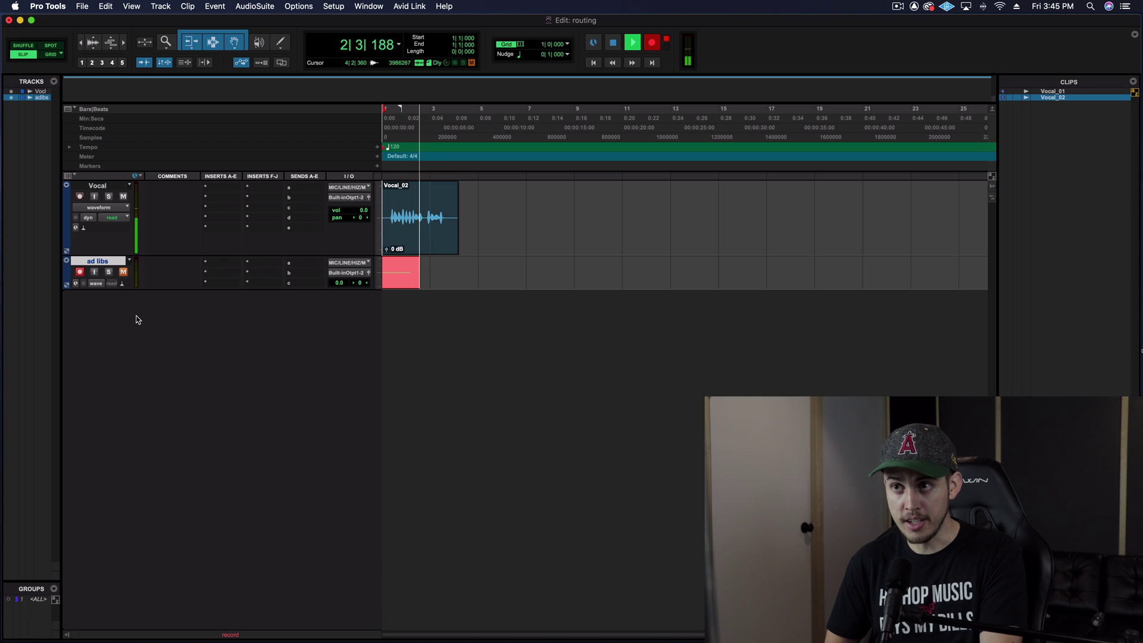
{"action": "key", "text": "space"}
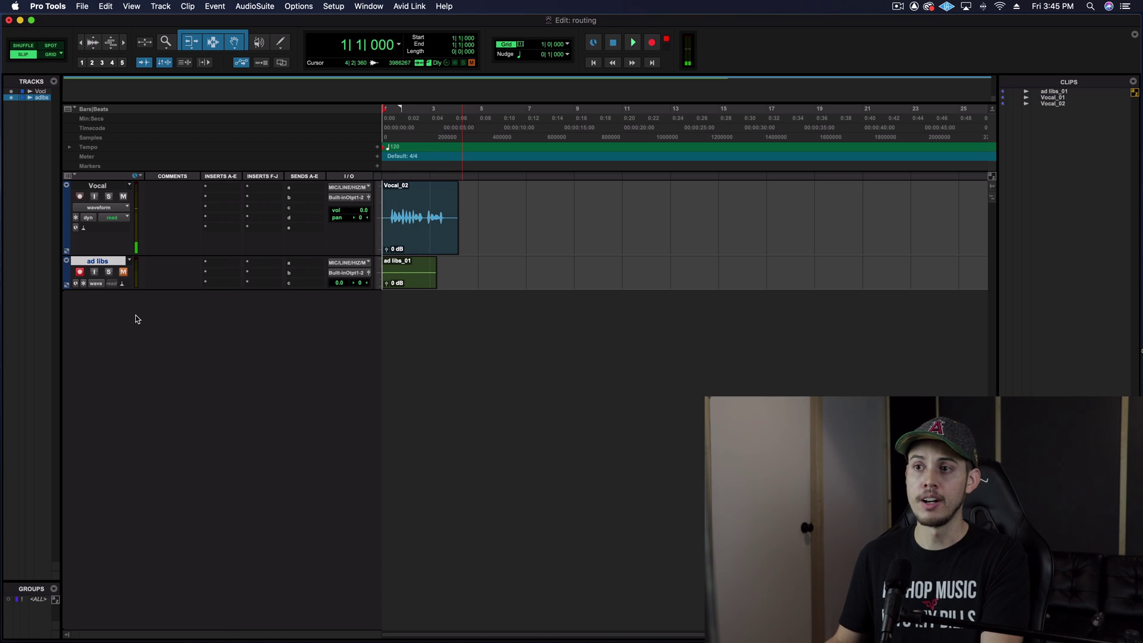
- Set the ad libs track's input to the interface channel MIC/LINE/HIZ / MIC/LINE.L (Mono)
{"action": "left_click", "coordinate": [357, 263]}
{"action": "mouse_move", "coordinate": [365, 266]}
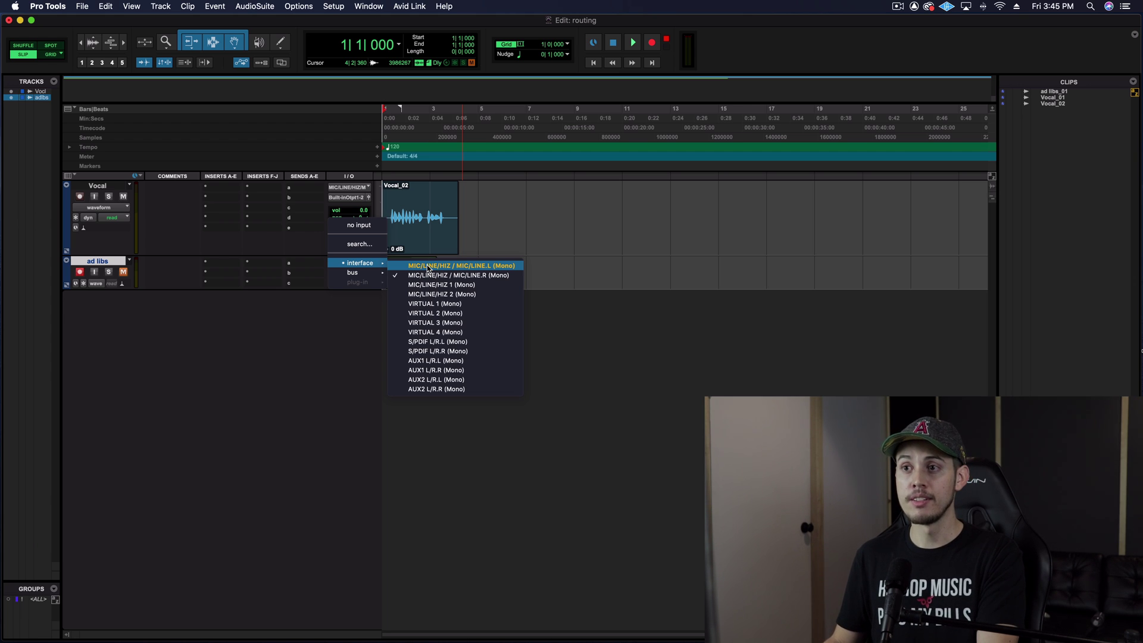
{"action": "left_click", "coordinate": [427, 265]}
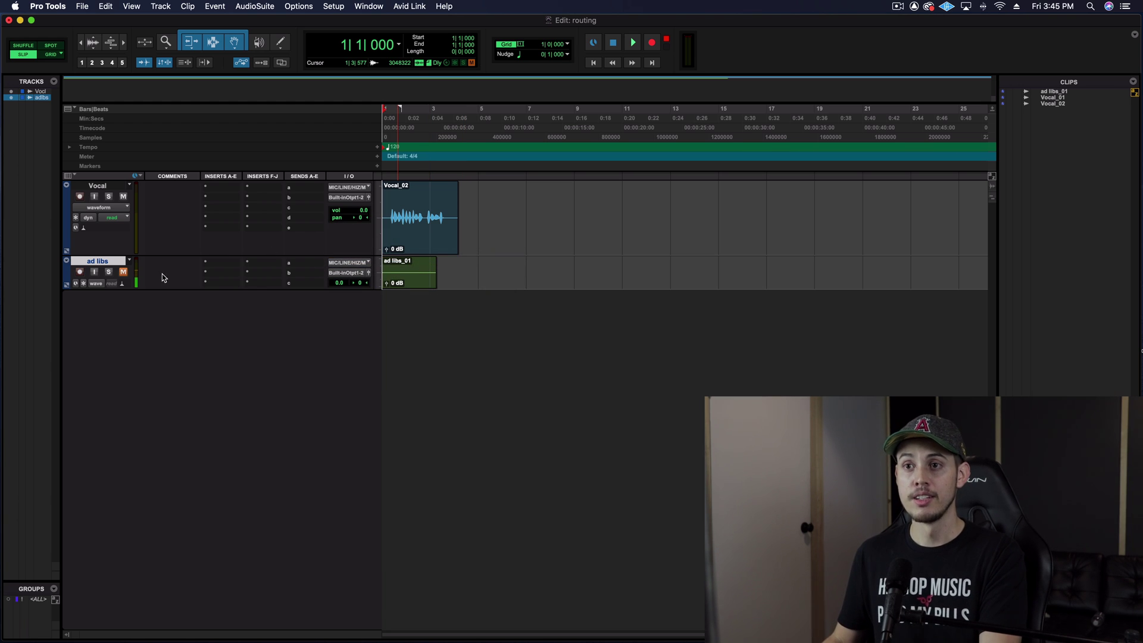
- Delete the first ad libs clip and record a new take on the track from the session start
{"action": "left_click", "coordinate": [407, 284]}
{"action": "key", "text": "Delete"}
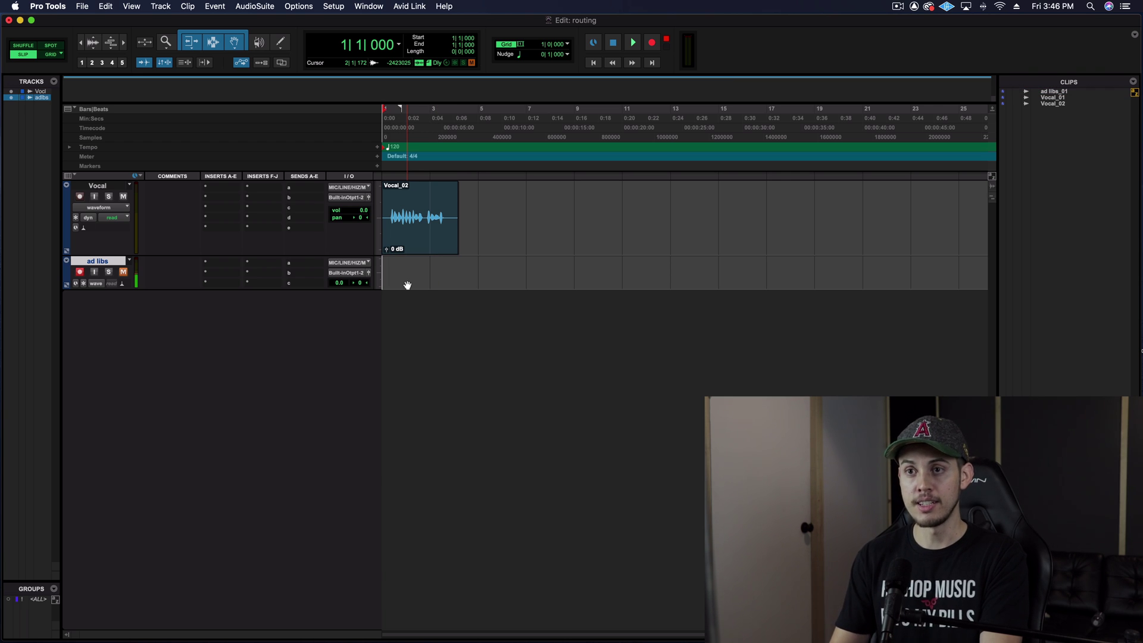
{"action": "key", "text": "super+space"}
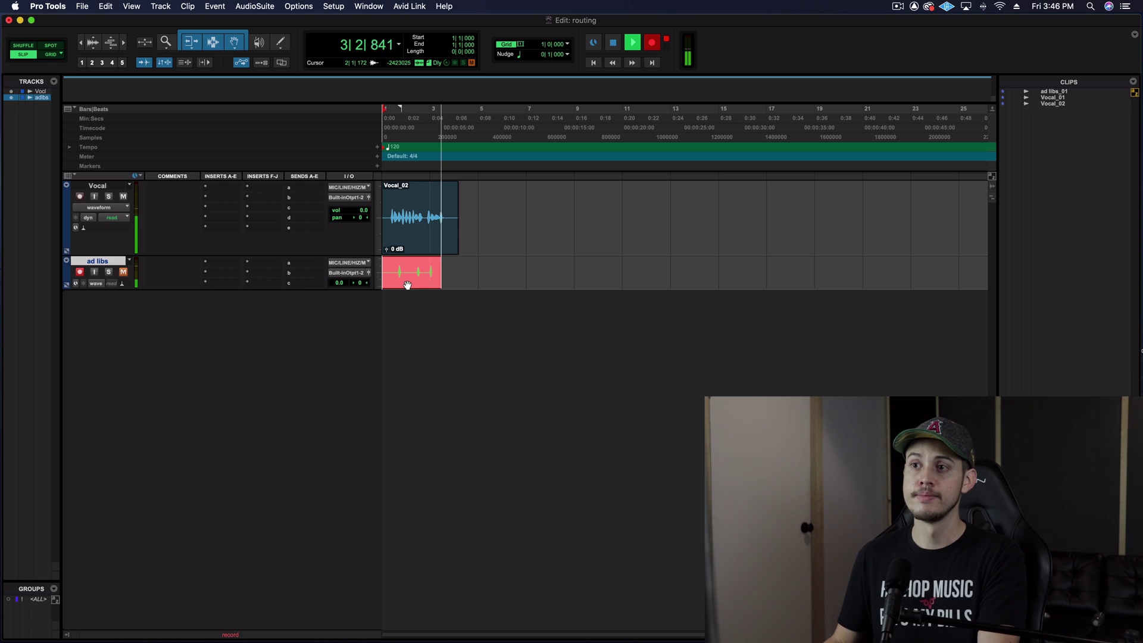
{"action": "key", "text": "space"}
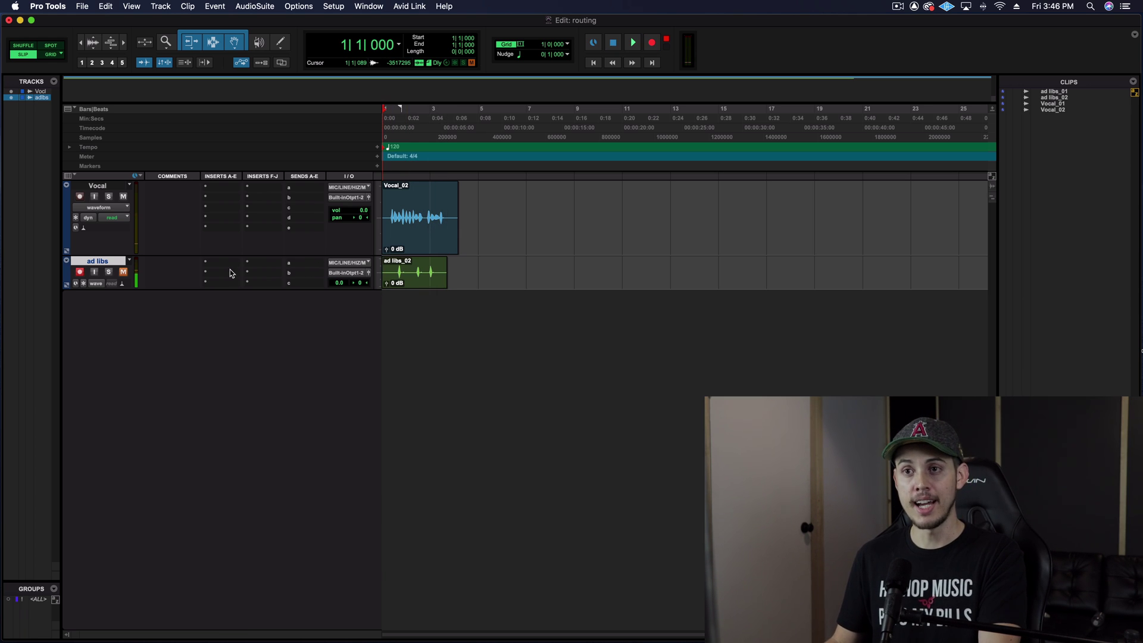
- Disarm and unmute the ad libs track, and enlarge its height to about match the Vocal track
{"action": "left_click", "coordinate": [122, 272]}
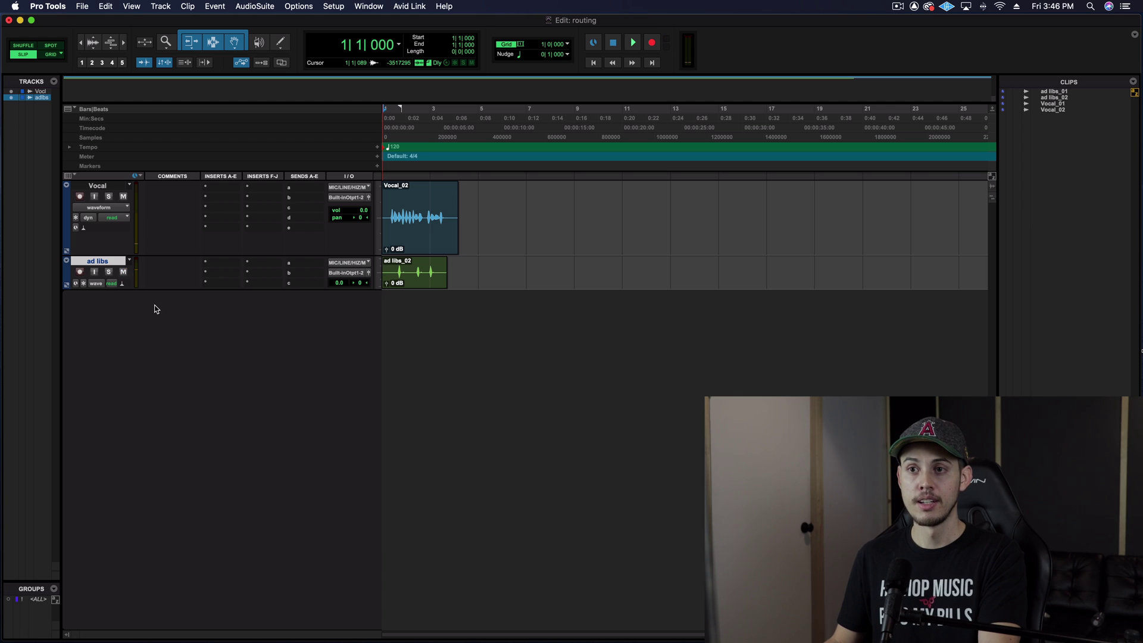
{"action": "left_click_drag", "start_coordinate": [154, 291], "coordinate": [159, 324]}
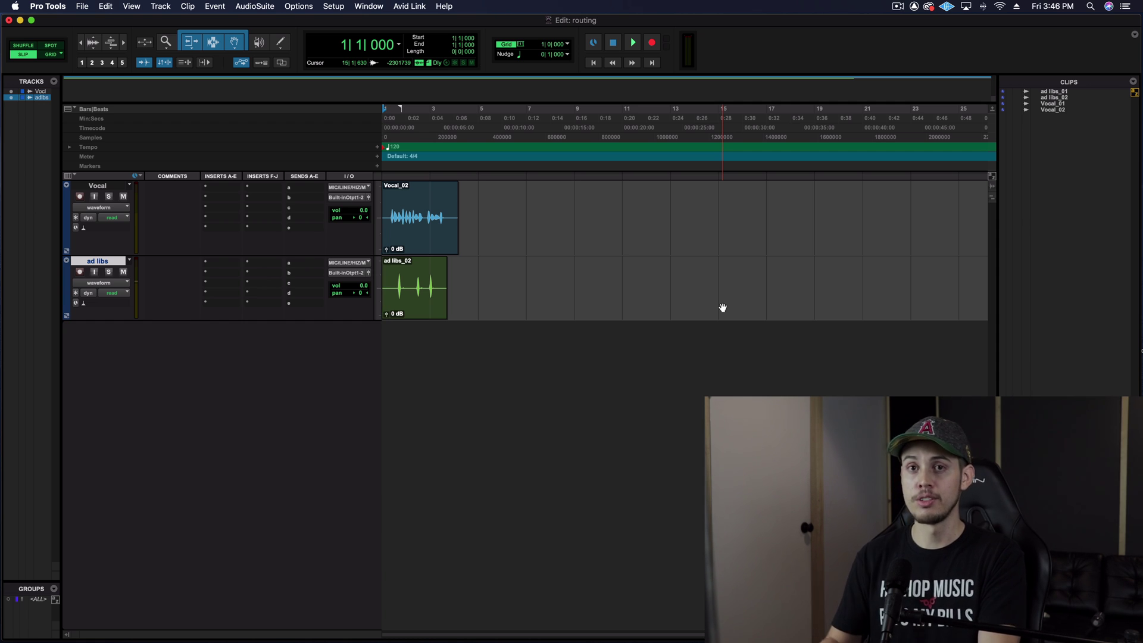
- Insert the D-Verb (mono/stereo) reverb on the Vocal track in insert slot H
{"action": "left_click", "coordinate": [248, 211]}
{"action": "mouse_move", "coordinate": [259, 211]}
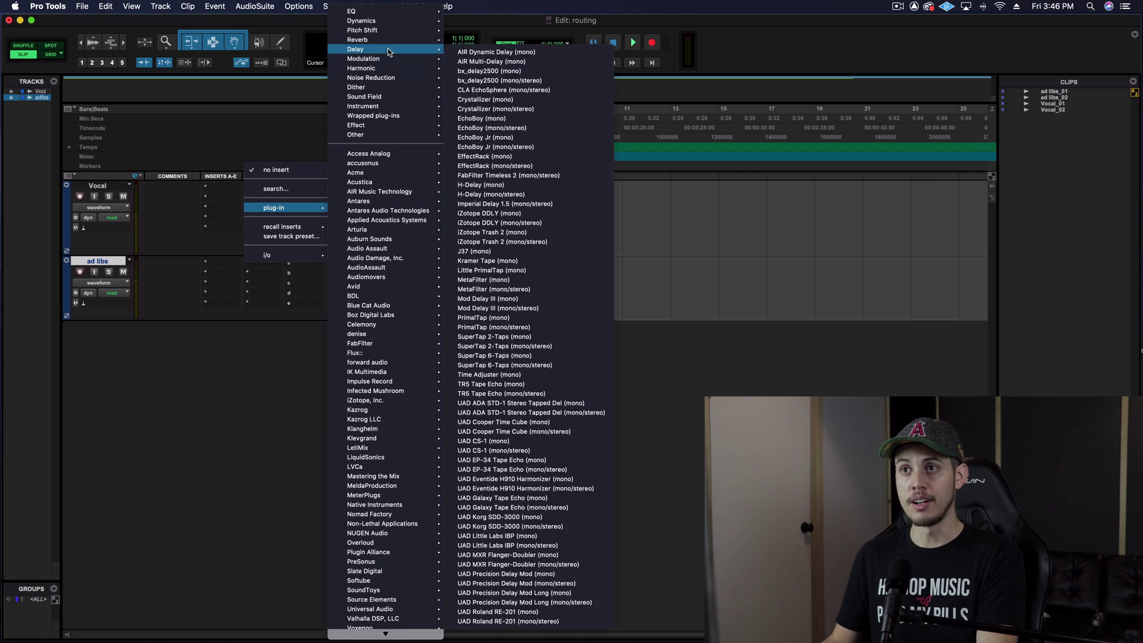
{"action": "mouse_move", "coordinate": [378, 41]}
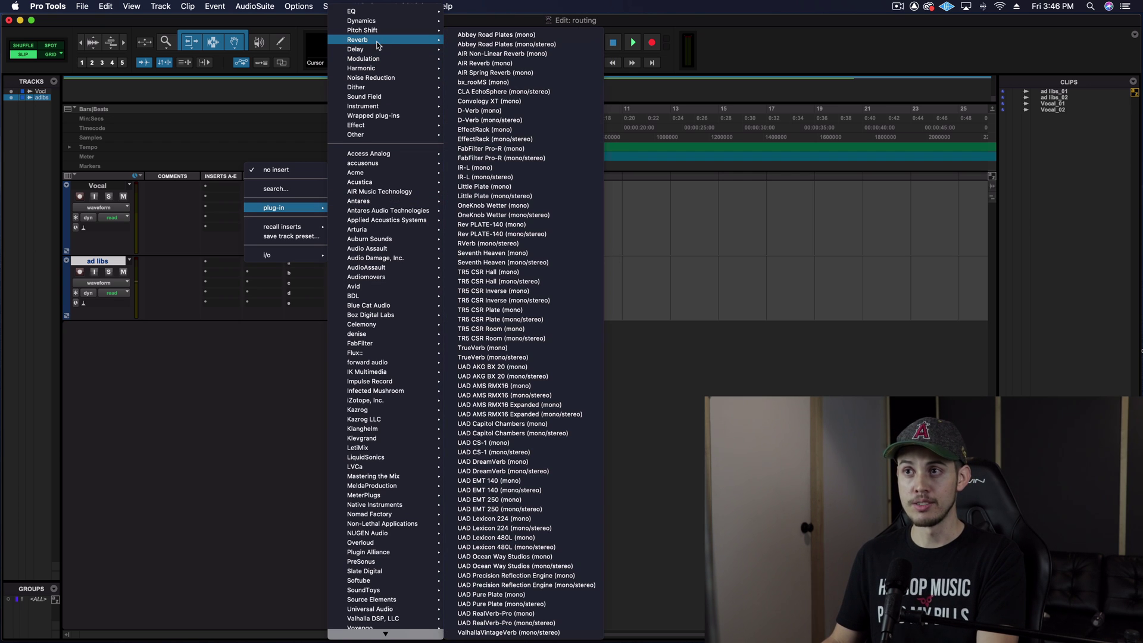
{"action": "left_click", "coordinate": [497, 111]}
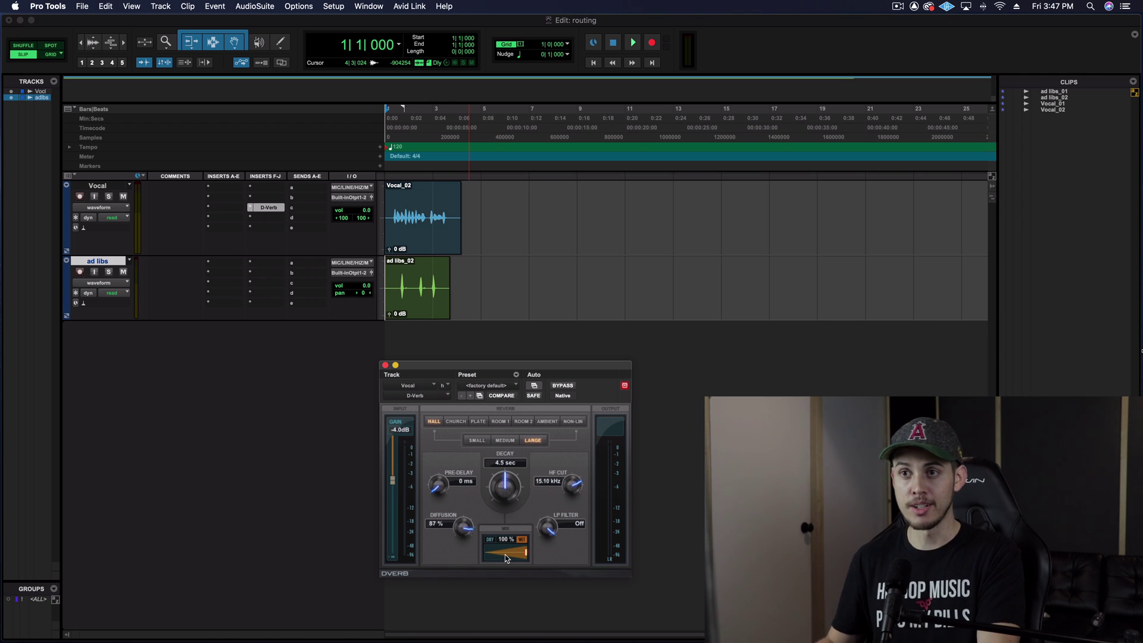
- Solo the Vocal track and play it back to hear it through D-Verb
{"action": "left_click", "coordinate": [109, 196]}
{"action": "key", "text": "space"}
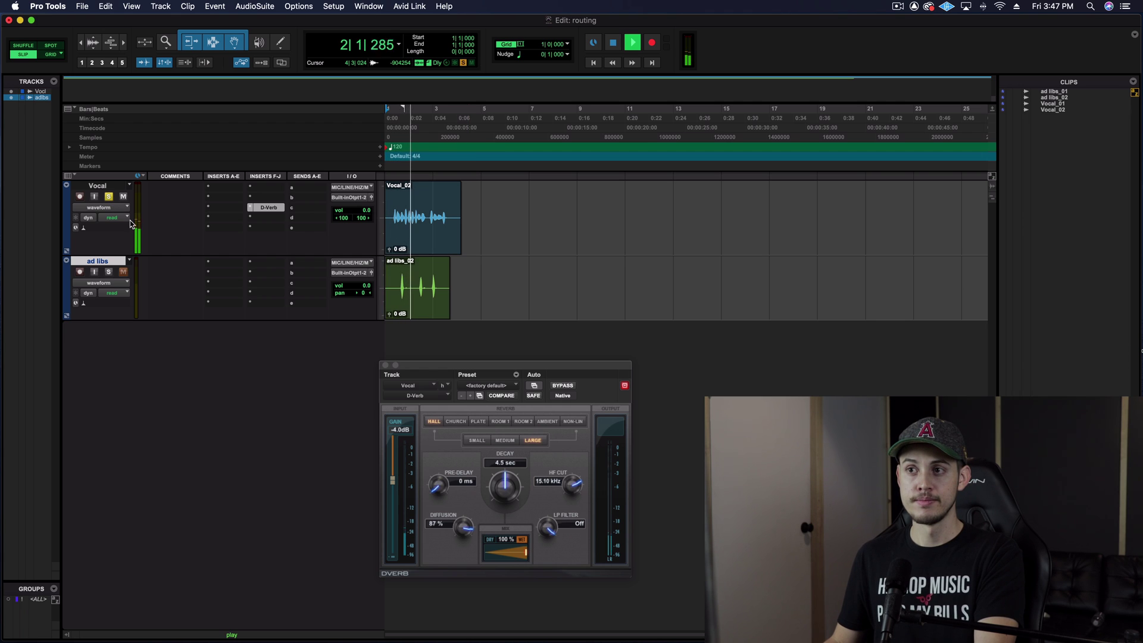
{"action": "key", "text": "space"}
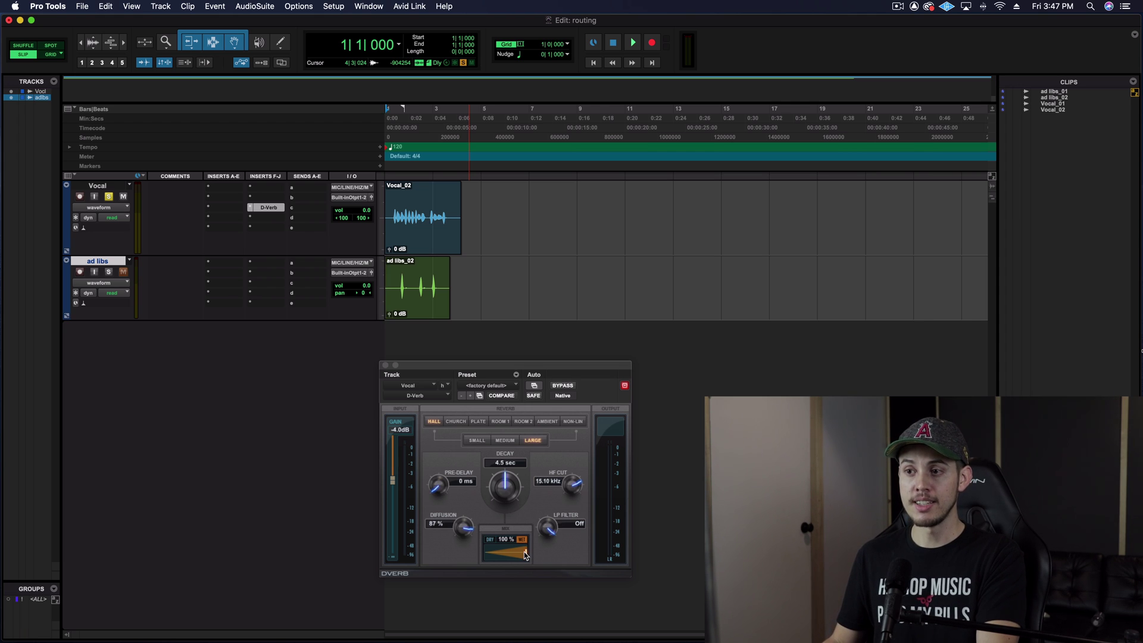
- Lower D-Verb's wet/dry mix on the Vocal track to 17%, audition the result and close the plug-in window
{"action": "left_click_drag", "start_coordinate": [526, 554], "coordinate": [492, 558]}
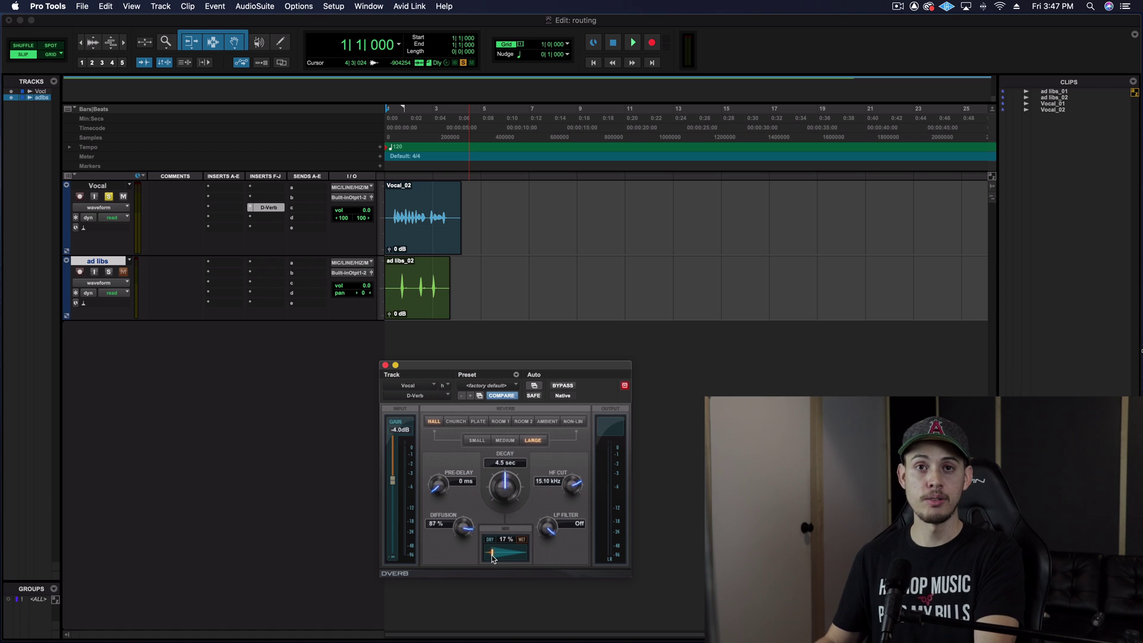
{"action": "key", "text": "space"}
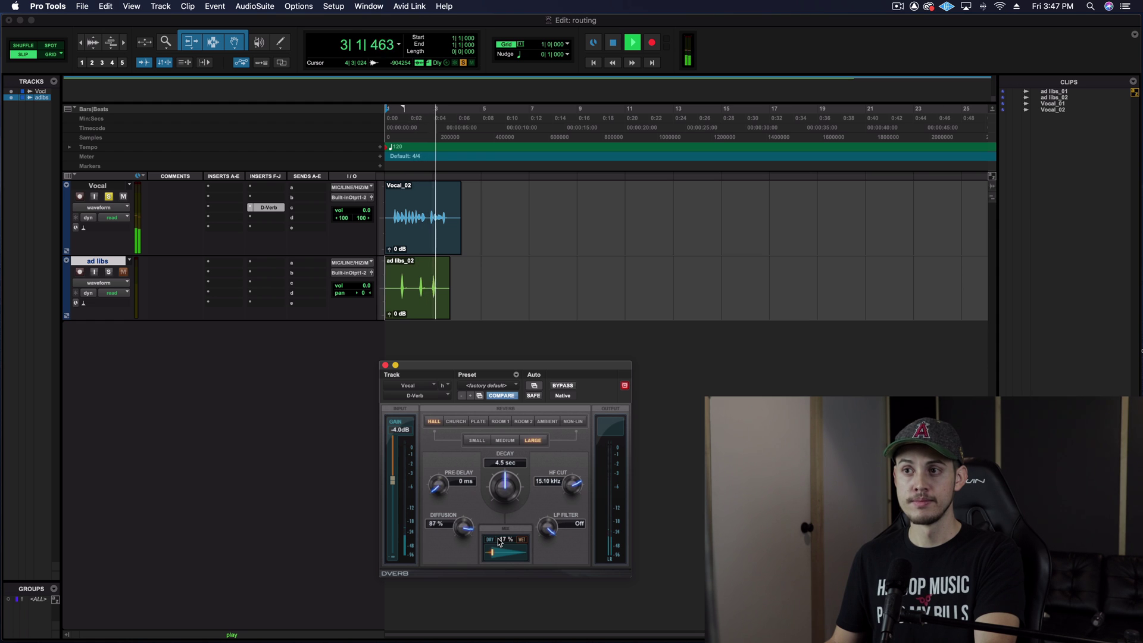
{"action": "key", "text": "space"}
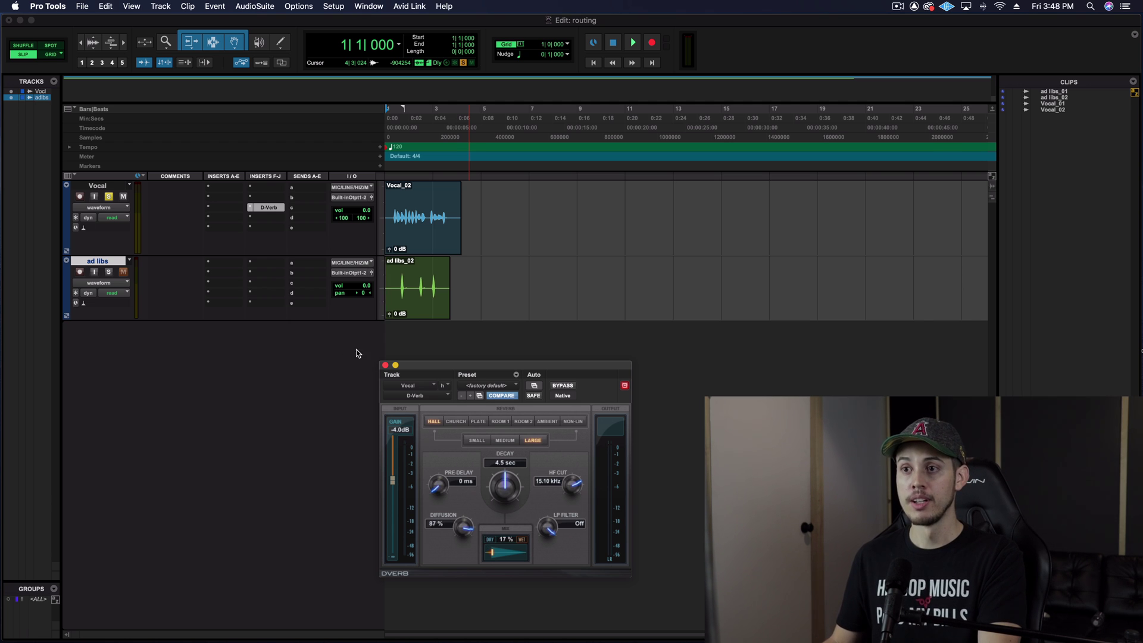
{"action": "left_click", "coordinate": [385, 366]}
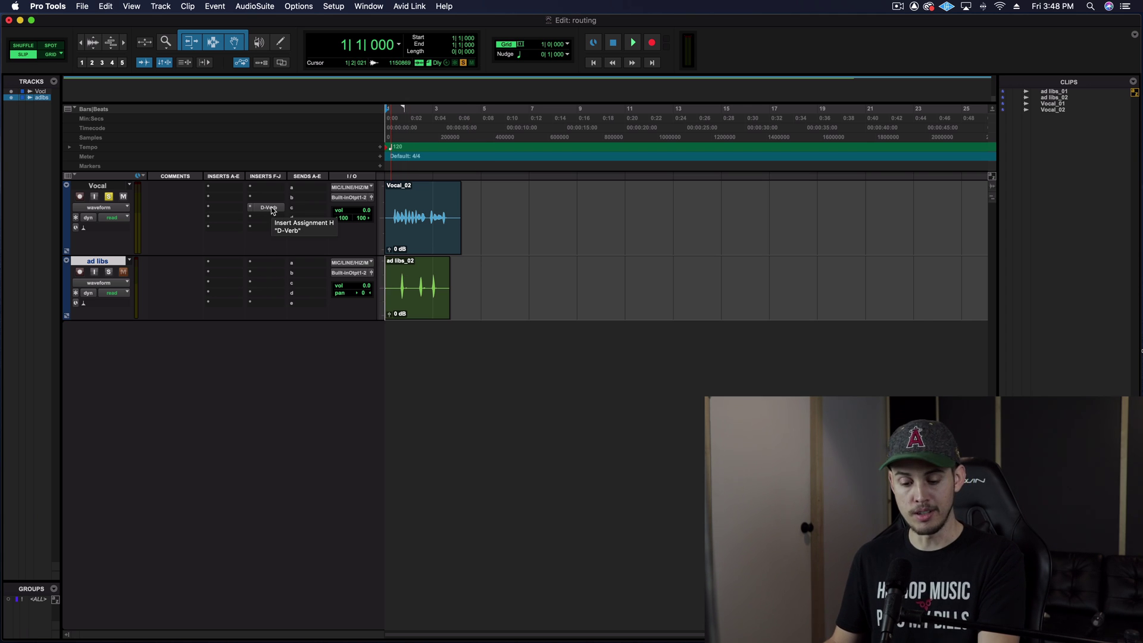
- Copy the Vocal track's D-Verb to insert slot H of the ad libs track and solo that track too
{"action": "left_click_drag", "start_coordinate": [270, 209], "coordinate": [270, 288]}
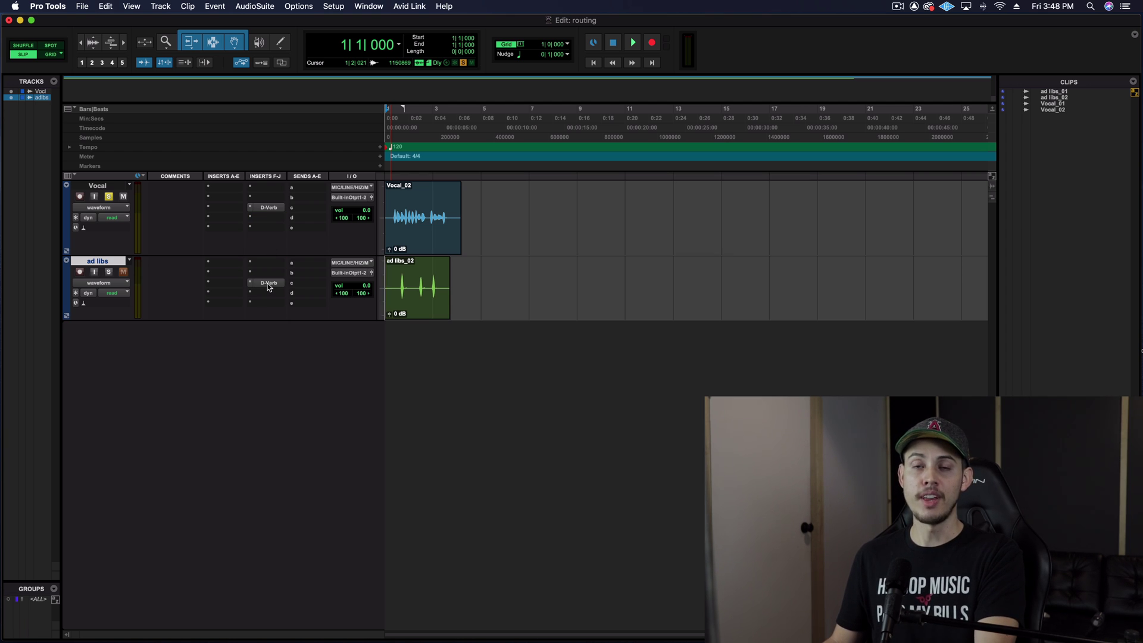
{"action": "left_click", "coordinate": [108, 272]}
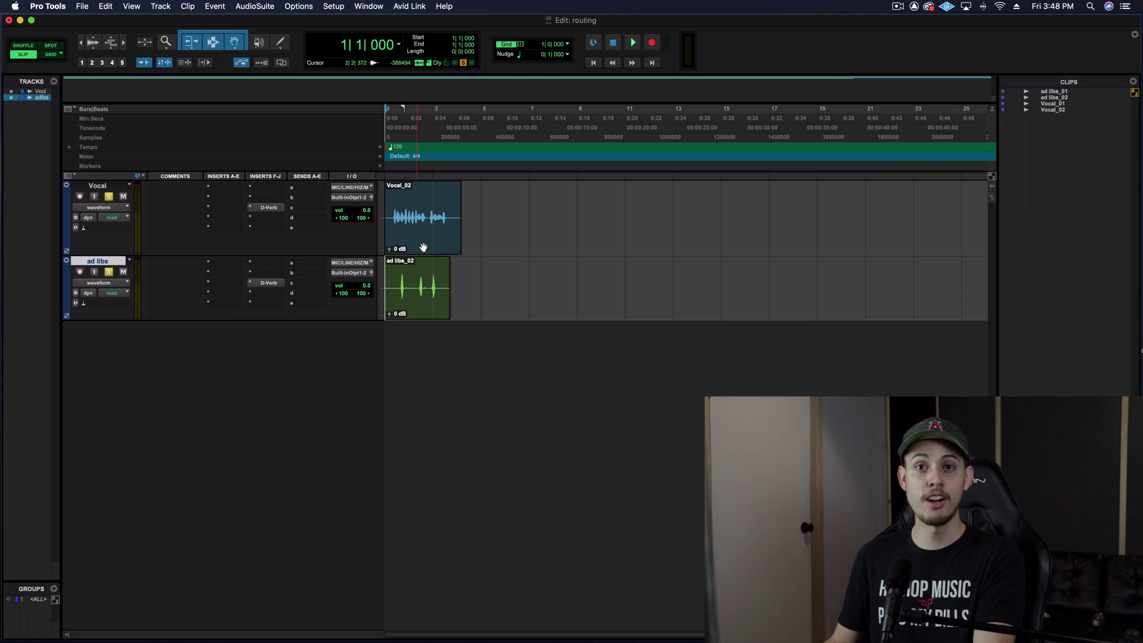
- Remove D-Verb from the ad libs and Vocal tracks, and clear the solo on both
{"action": "left_click", "coordinate": [250, 286]}
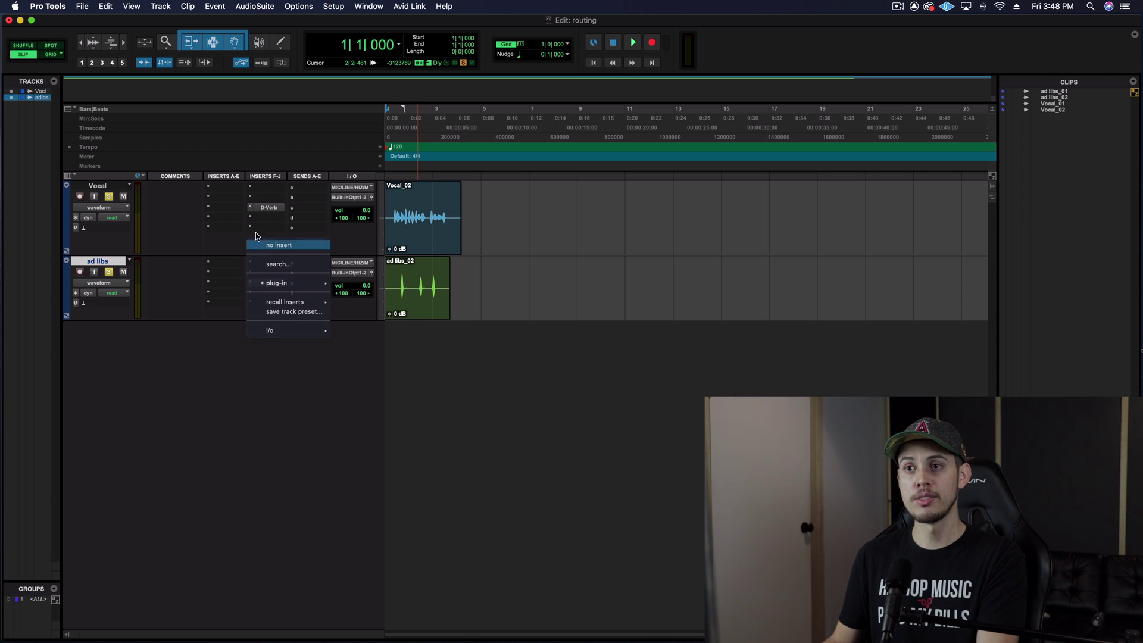
{"action": "left_click", "coordinate": [264, 246]}
{"action": "left_click", "coordinate": [254, 209]}
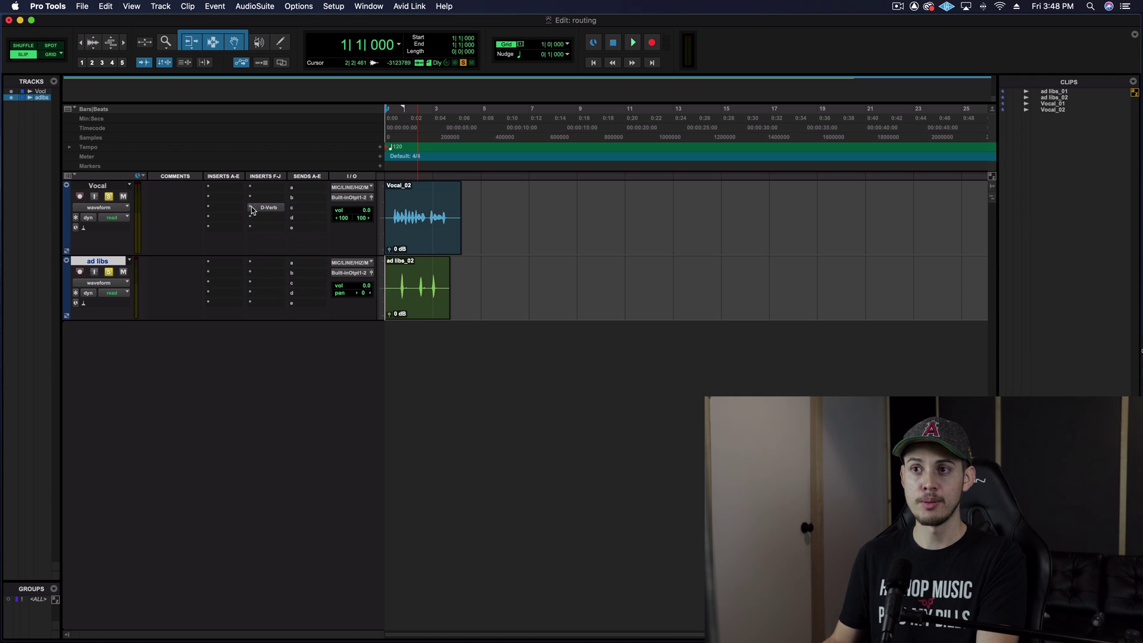
{"action": "left_click", "coordinate": [264, 187]}
{"action": "left_click", "coordinate": [261, 173]}
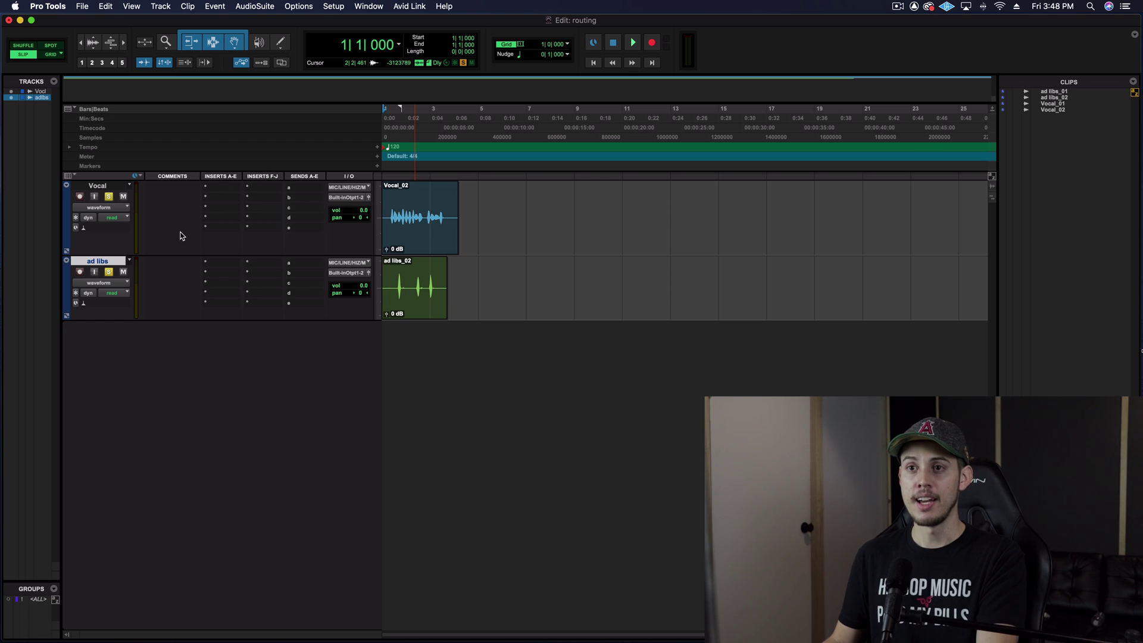
{"action": "left_click", "coordinate": [108, 271], "text": "alt"}
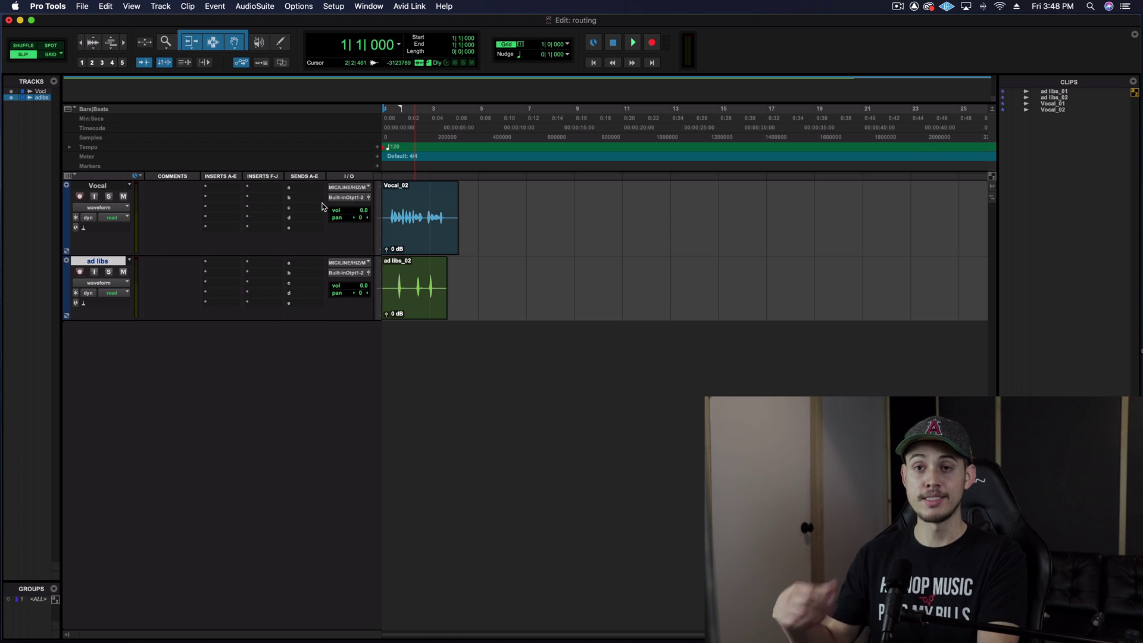
- Create one new stereo Aux Input track named Reverb
{"action": "key", "text": "shift+super+n"}
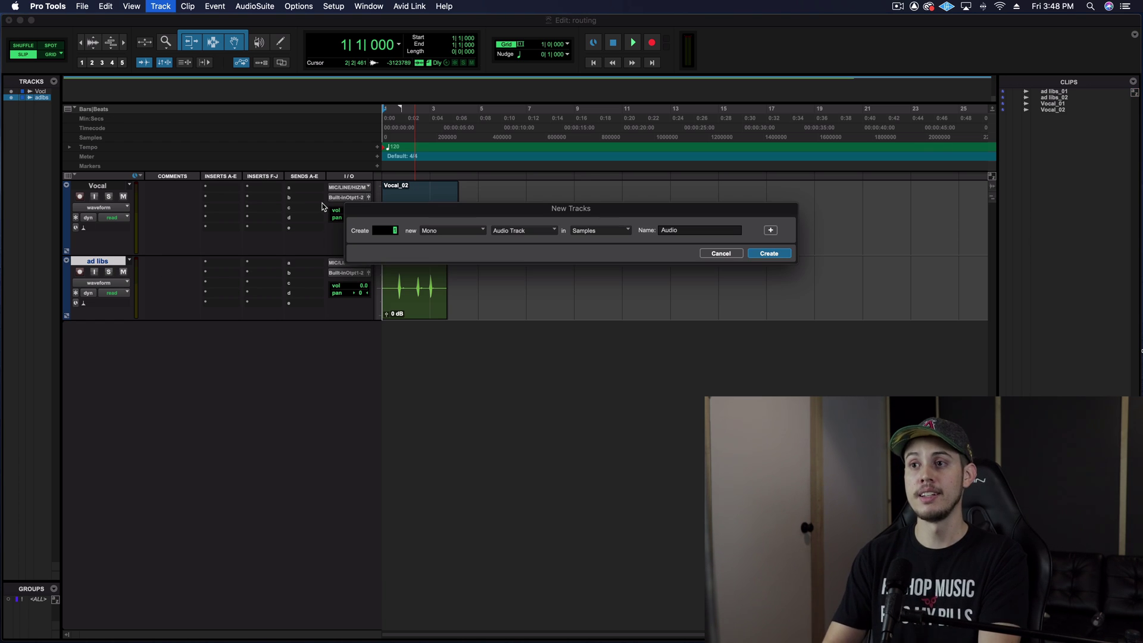
{"action": "left_click", "coordinate": [450, 232]}
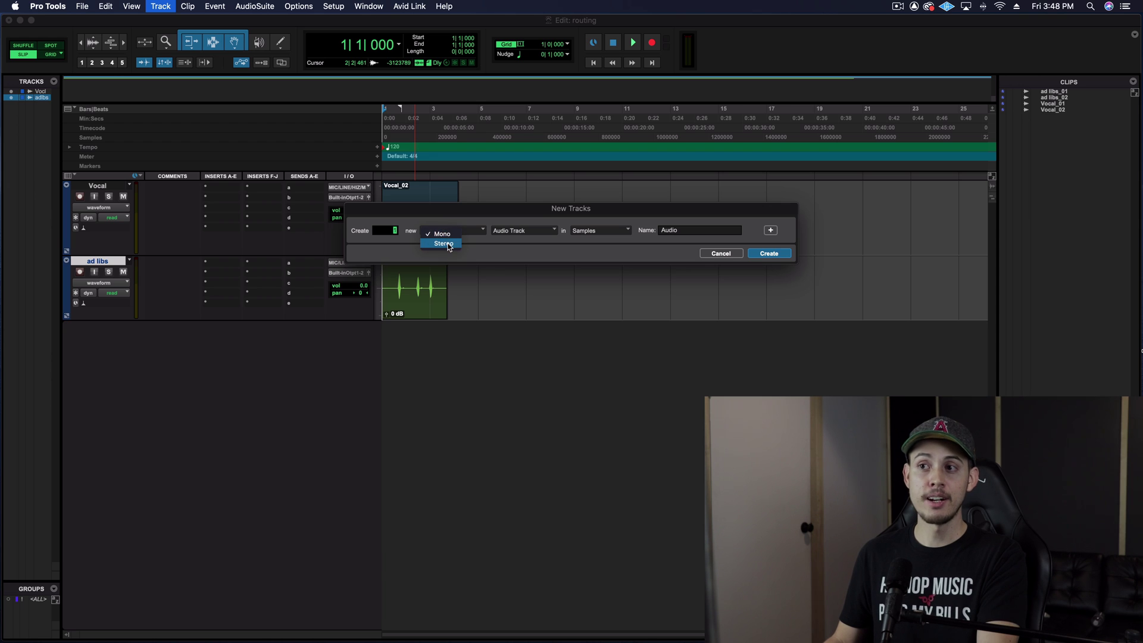
{"action": "left_click", "coordinate": [448, 245]}
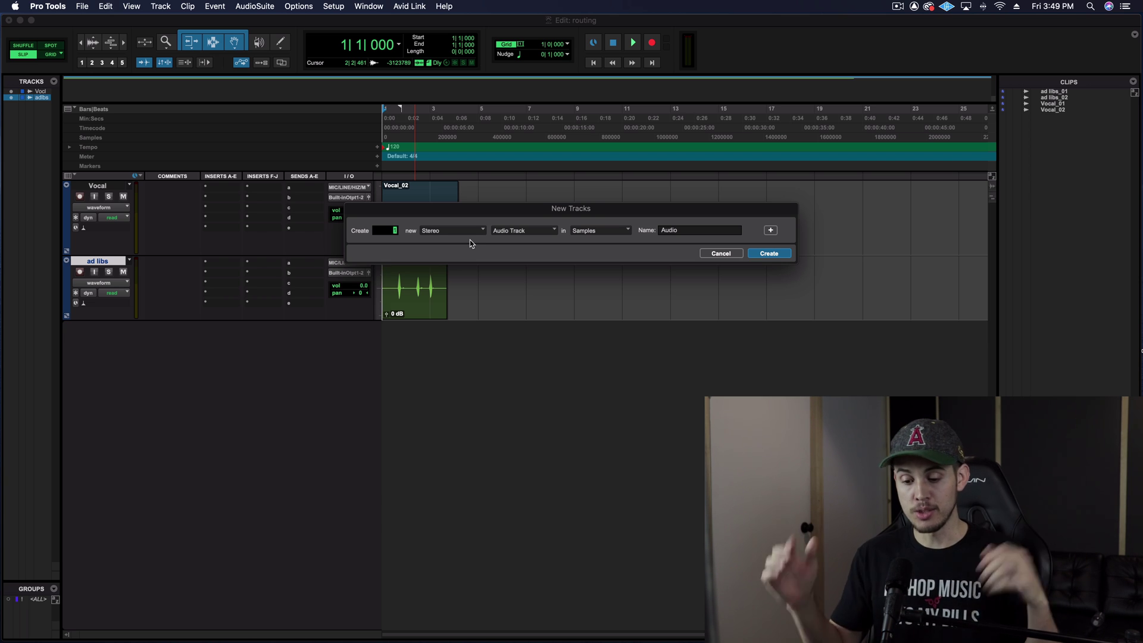
{"action": "left_click", "coordinate": [514, 235]}
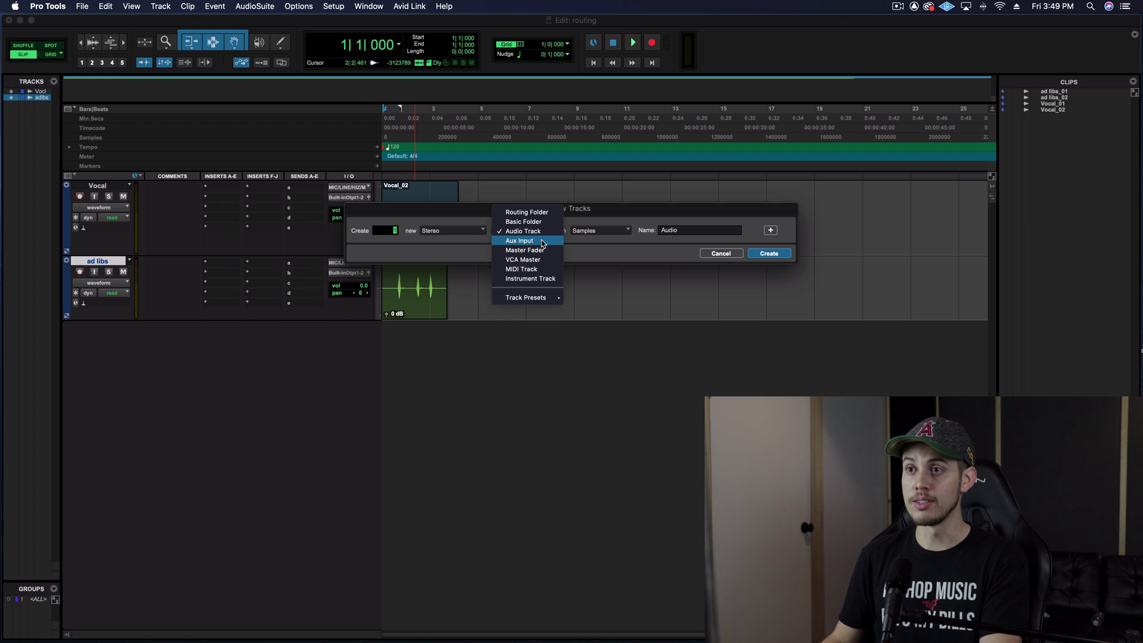
{"action": "left_click", "coordinate": [542, 241]}
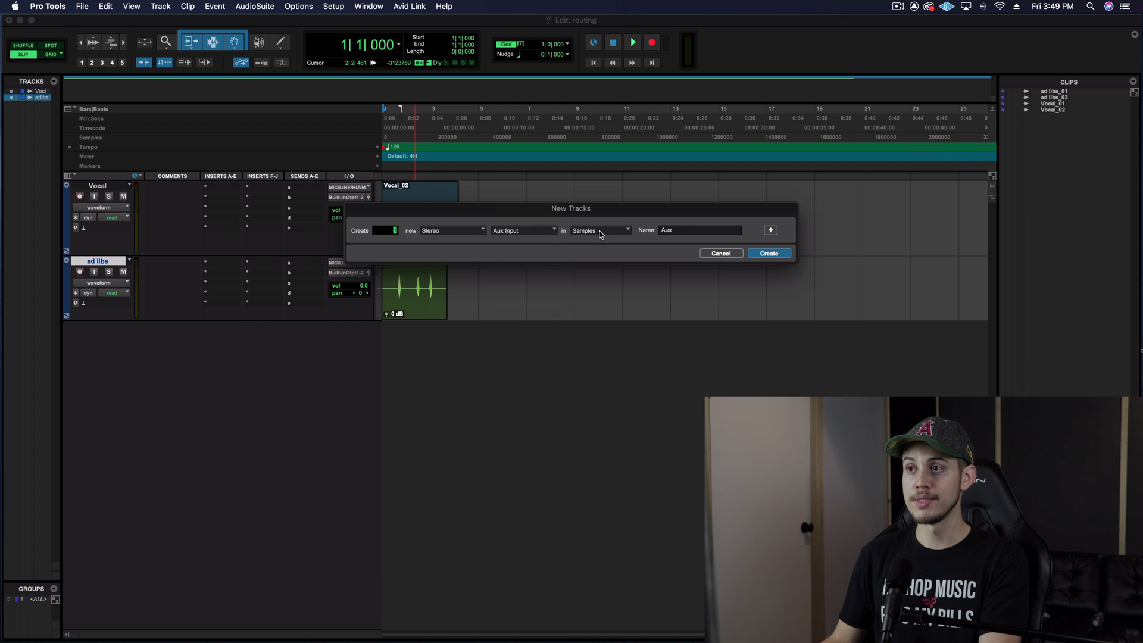
{"action": "left_click", "coordinate": [685, 231]}
{"action": "type", "text": "Reverb"}
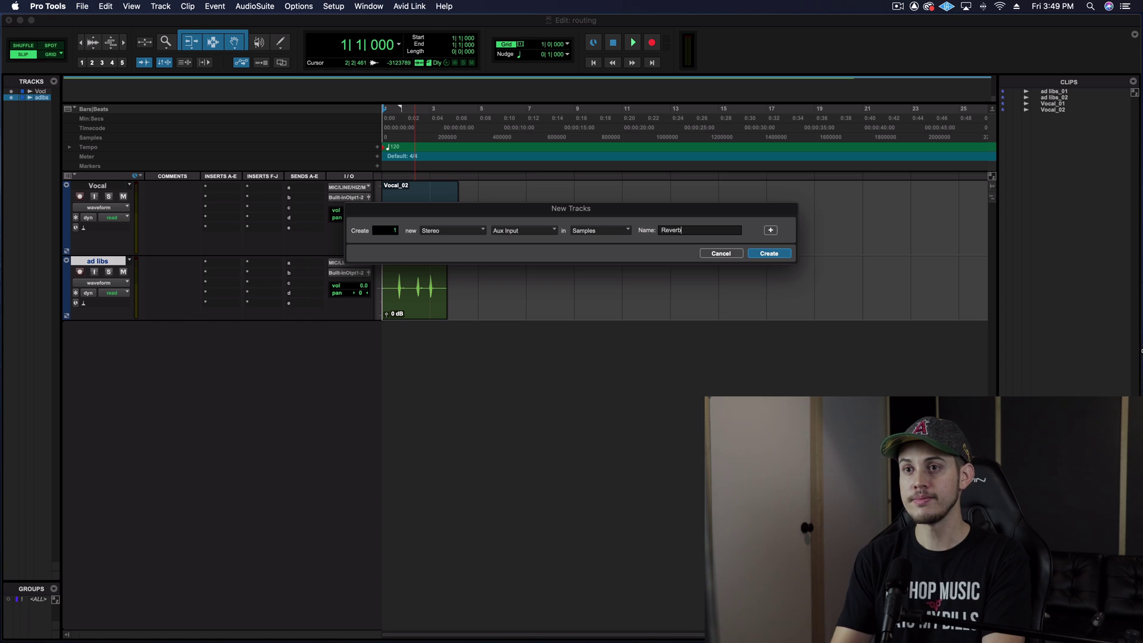
{"action": "key", "text": "Return"}
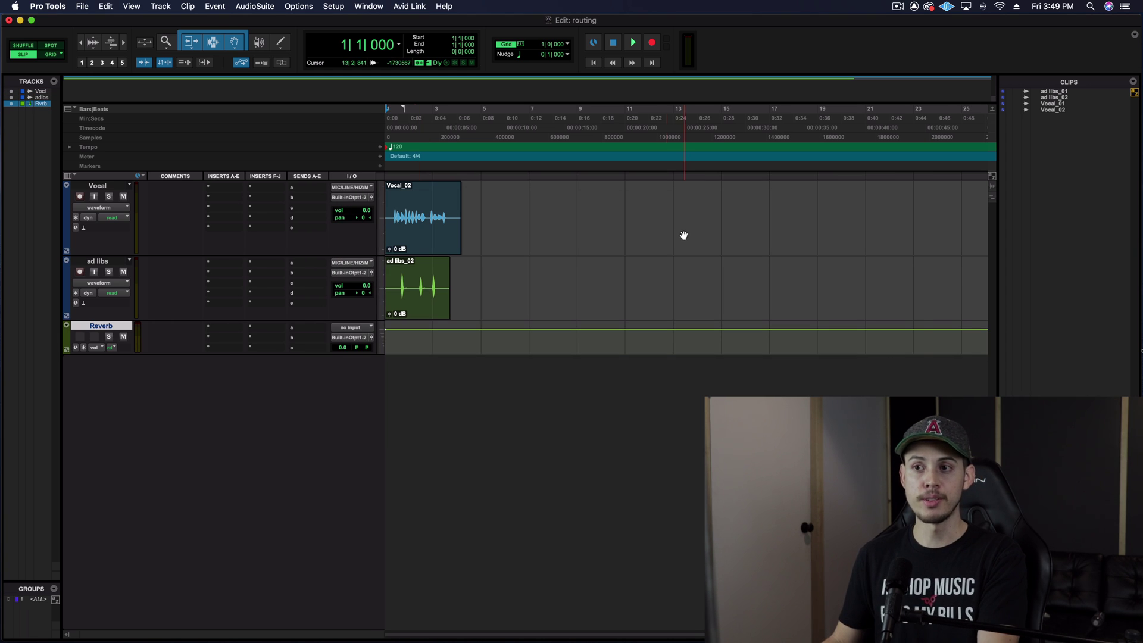
- Enlarge the Reverb track's height to about match the other tracks, and set its input to Bus 11-12 (Stereo)
{"action": "left_click_drag", "start_coordinate": [258, 355], "coordinate": [258, 394]}
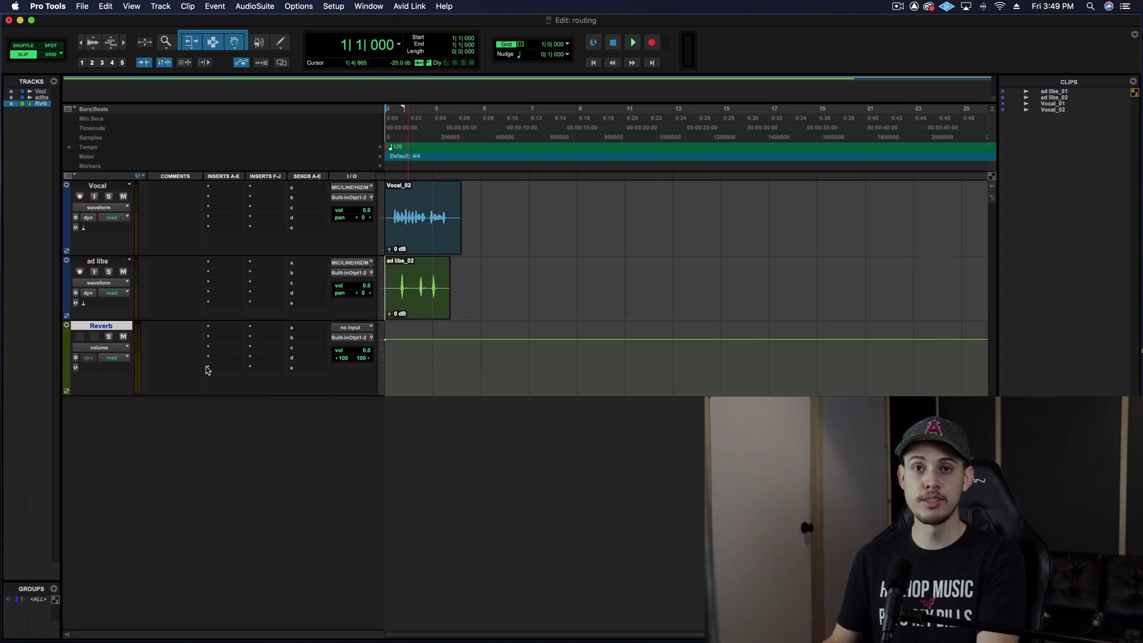
{"action": "left_click", "coordinate": [352, 331]}
{"action": "left_click", "coordinate": [350, 329]}
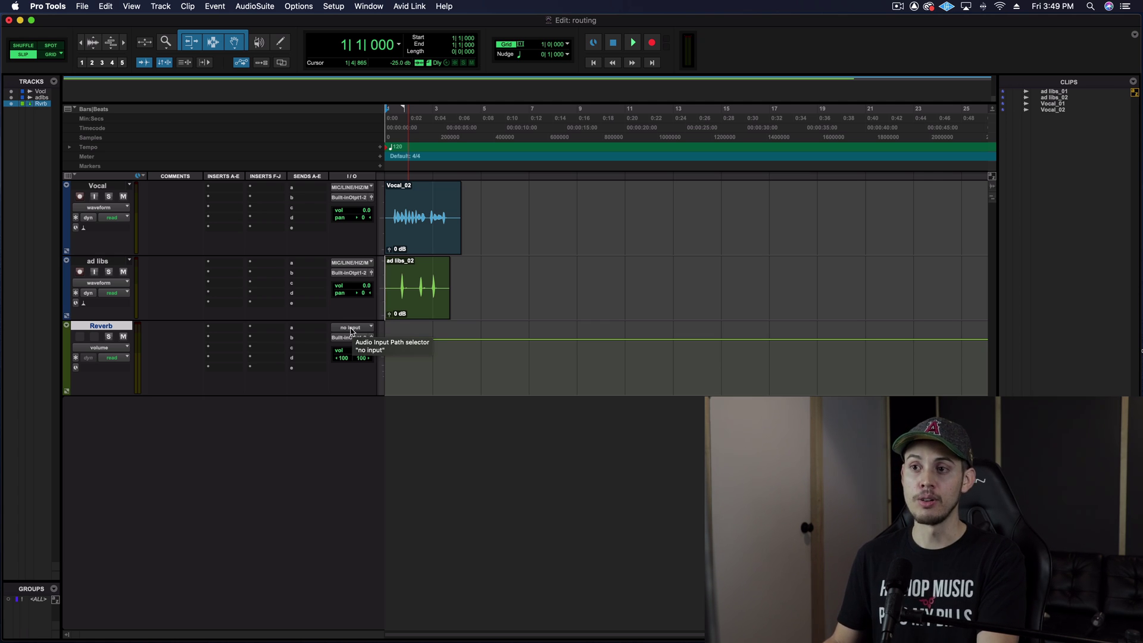
{"action": "left_click", "coordinate": [351, 331]}
{"action": "mouse_move", "coordinate": [360, 338]}
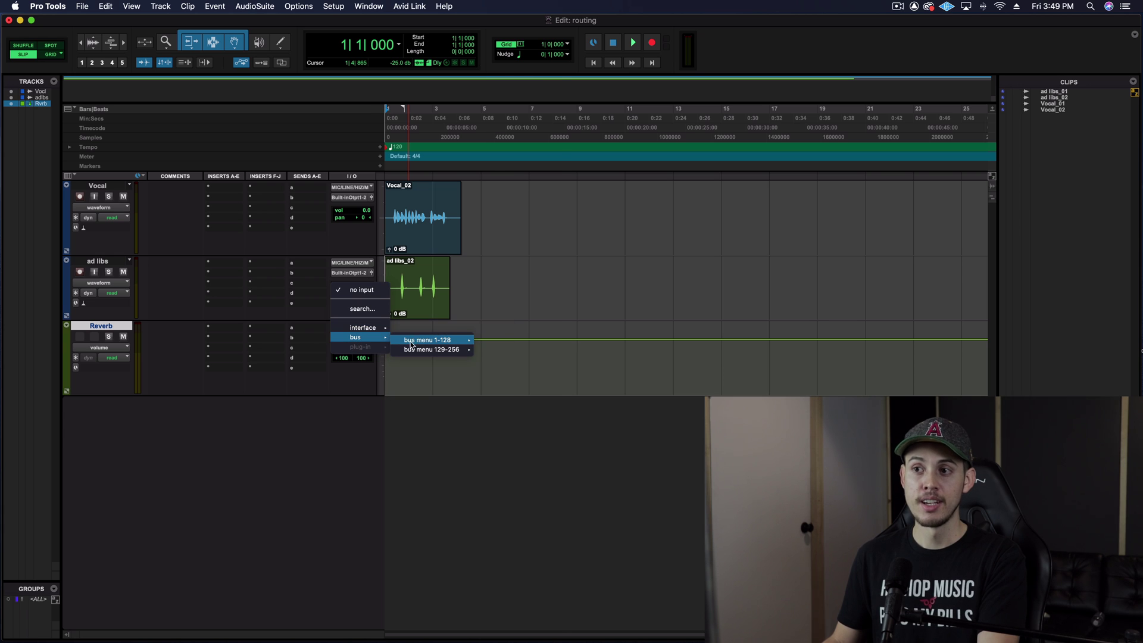
{"action": "mouse_move", "coordinate": [415, 344]}
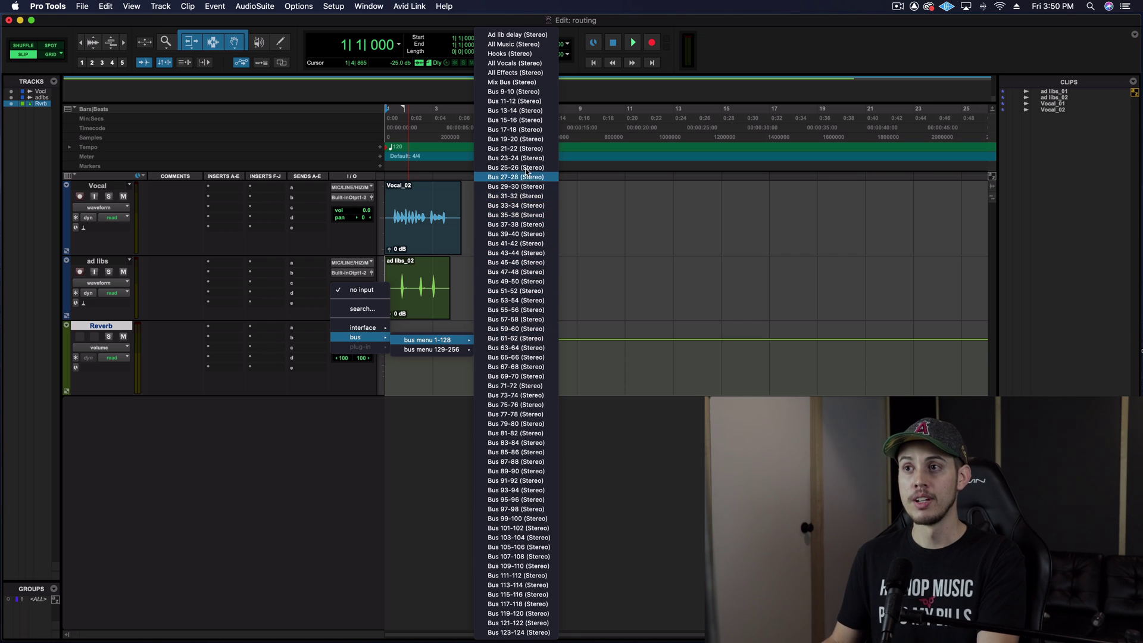
{"action": "left_click", "coordinate": [524, 102]}
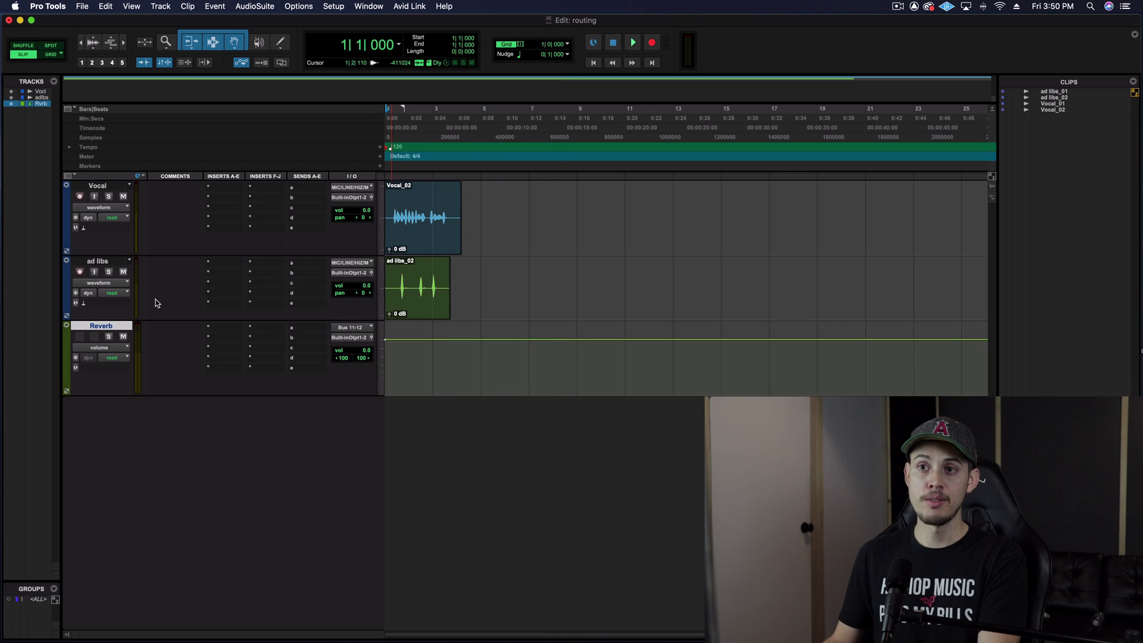
- Select the ad libs track and check which column views are enabled for the Edit window
{"action": "left_click", "coordinate": [107, 188]}
{"action": "left_click", "coordinate": [99, 262]}
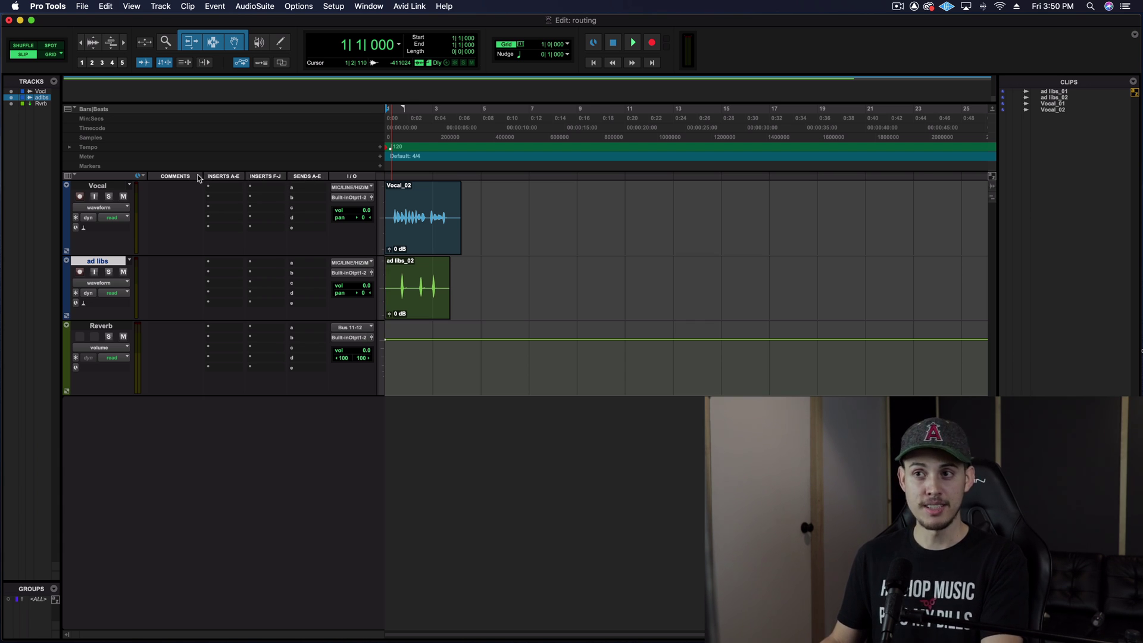
{"action": "left_click", "coordinate": [140, 9]}
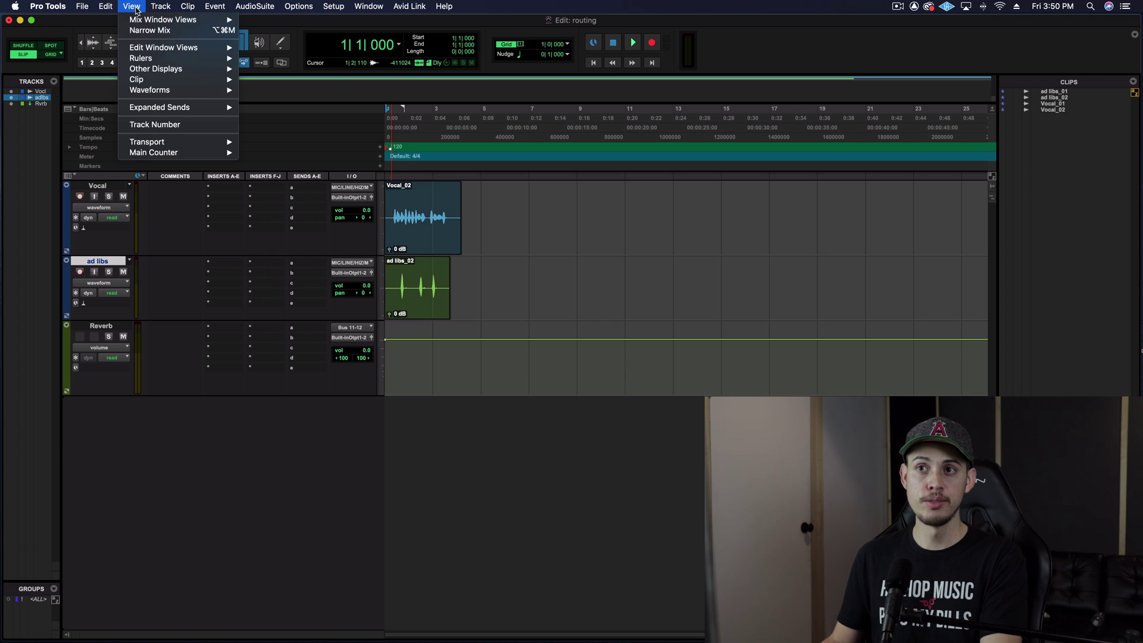
{"action": "mouse_move", "coordinate": [188, 50]}
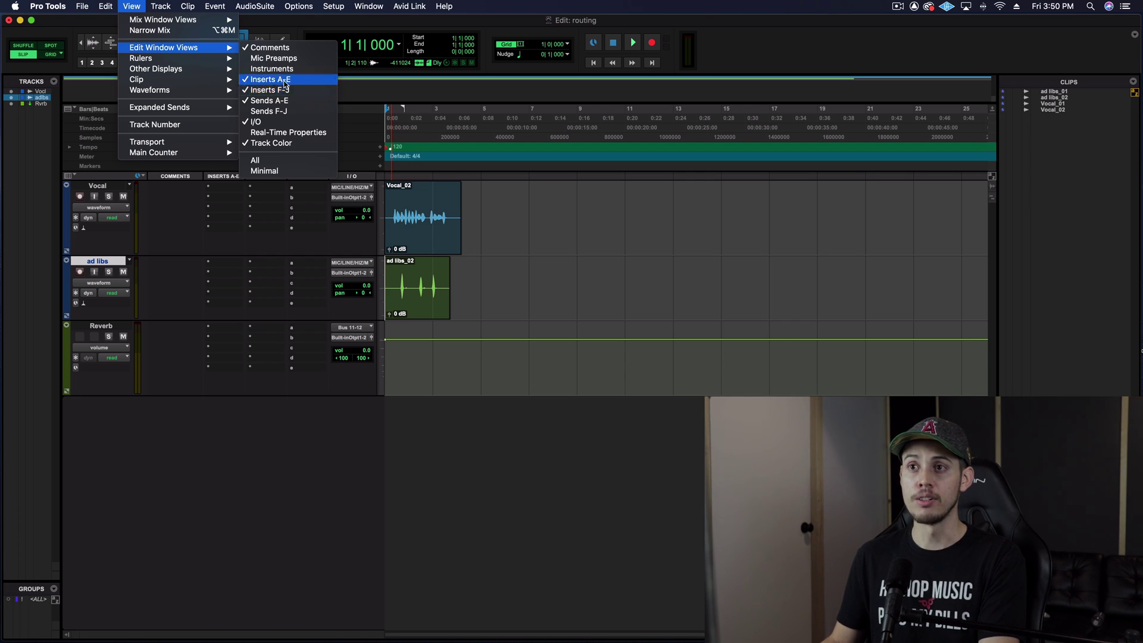
{"action": "left_click", "coordinate": [275, 160]}
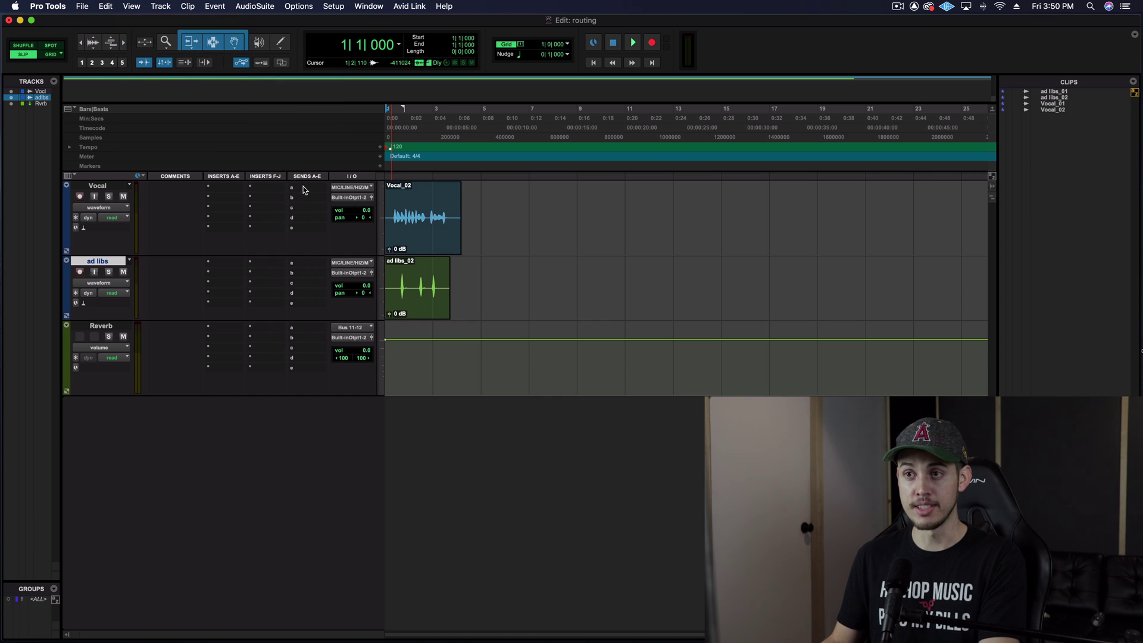
- Assign send A of the Vocal track to Bus 11-12 (Stereo)
{"action": "left_click", "coordinate": [294, 189]}
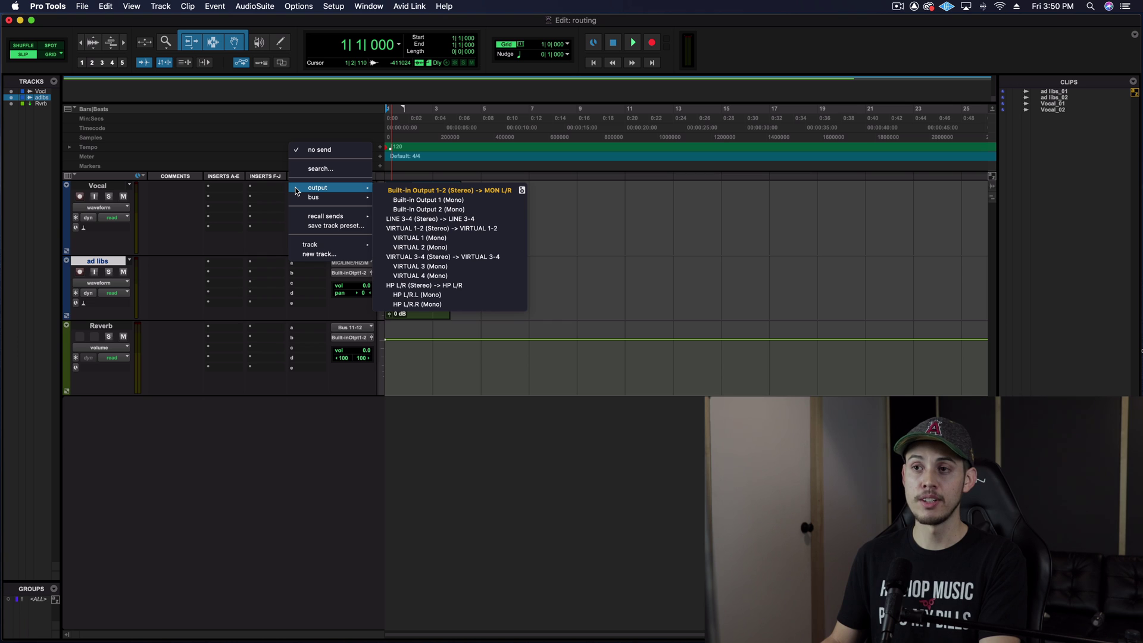
{"action": "mouse_move", "coordinate": [320, 198]}
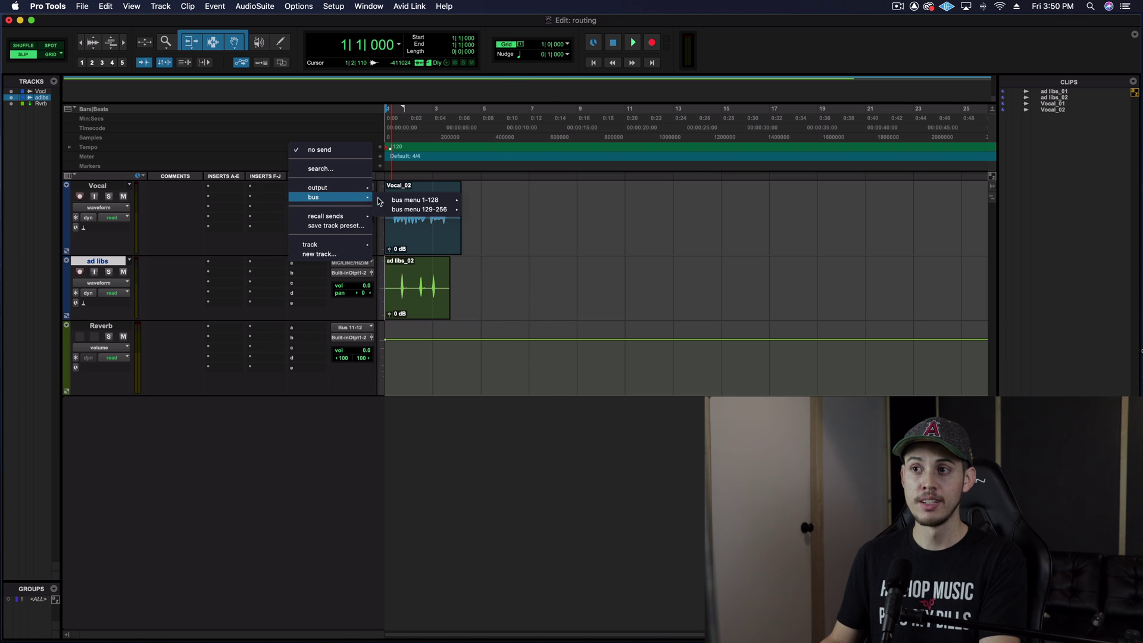
{"action": "mouse_move", "coordinate": [428, 203]}
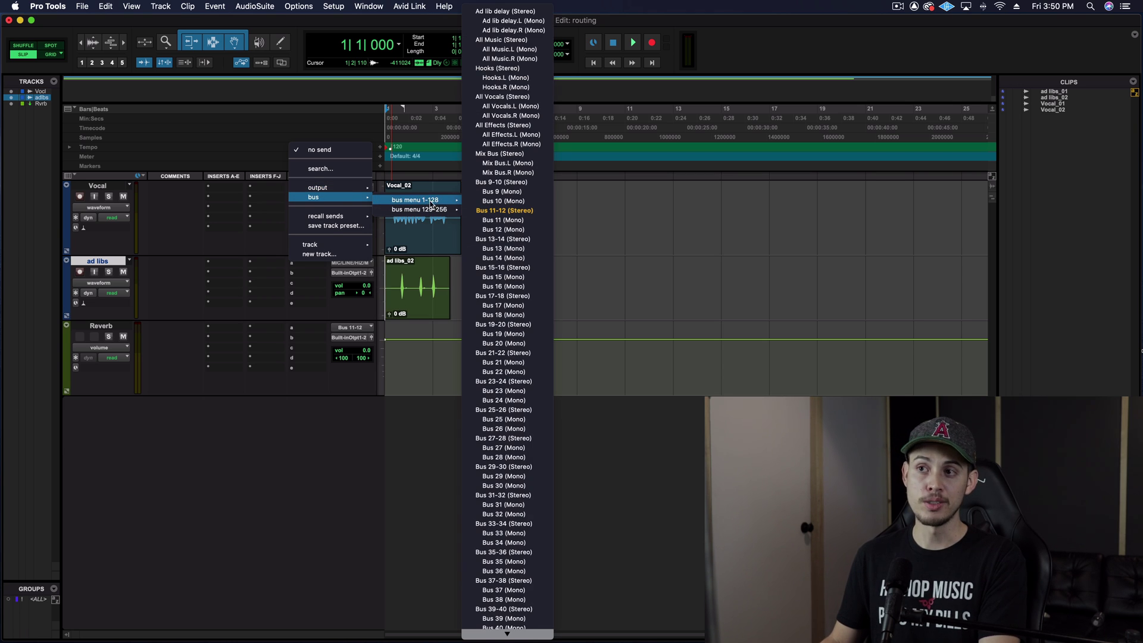
{"action": "left_click", "coordinate": [507, 213]}
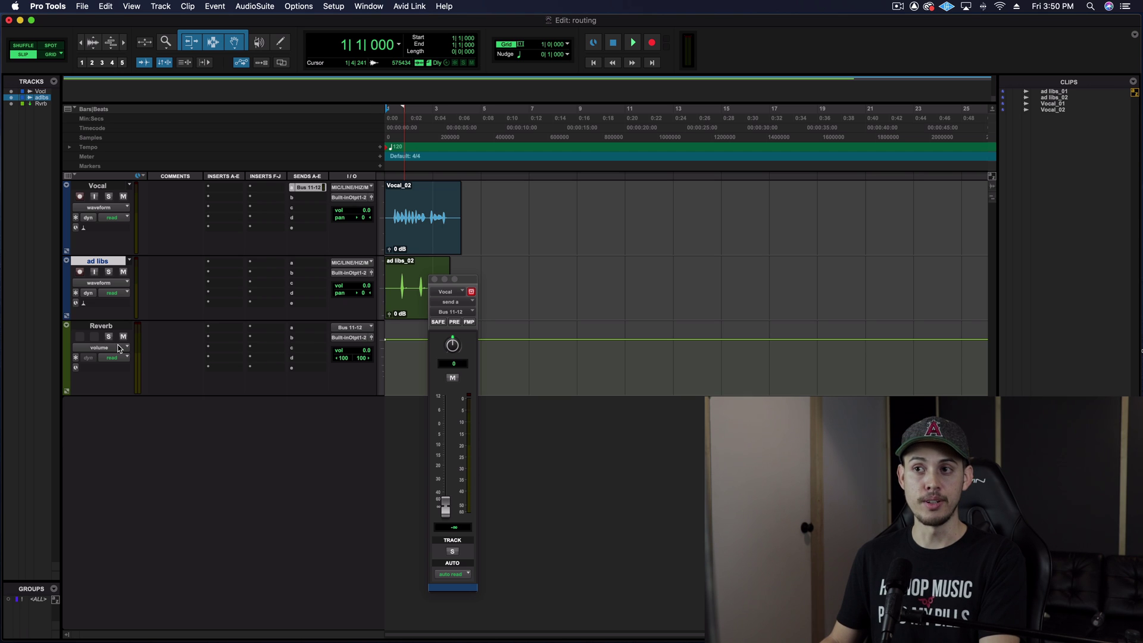
- Try raising the Vocal track's send A level, return it to minus infinity, and close the send window
{"action": "left_click_drag", "start_coordinate": [446, 506], "coordinate": [448, 476]}
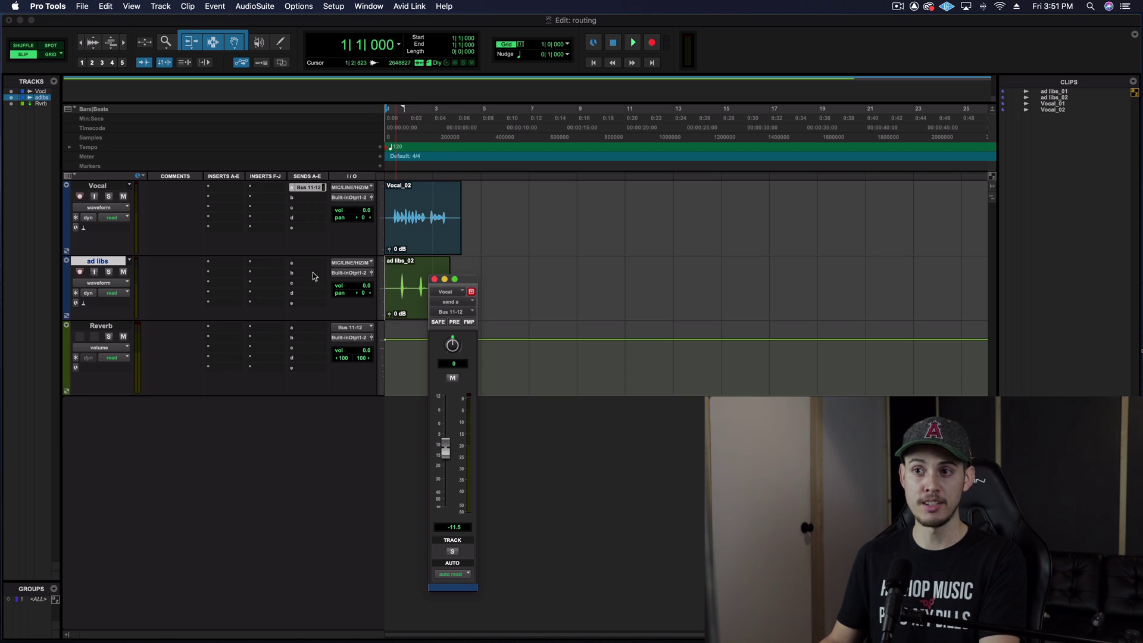
{"action": "left_click_drag", "start_coordinate": [445, 449], "coordinate": [452, 607]}
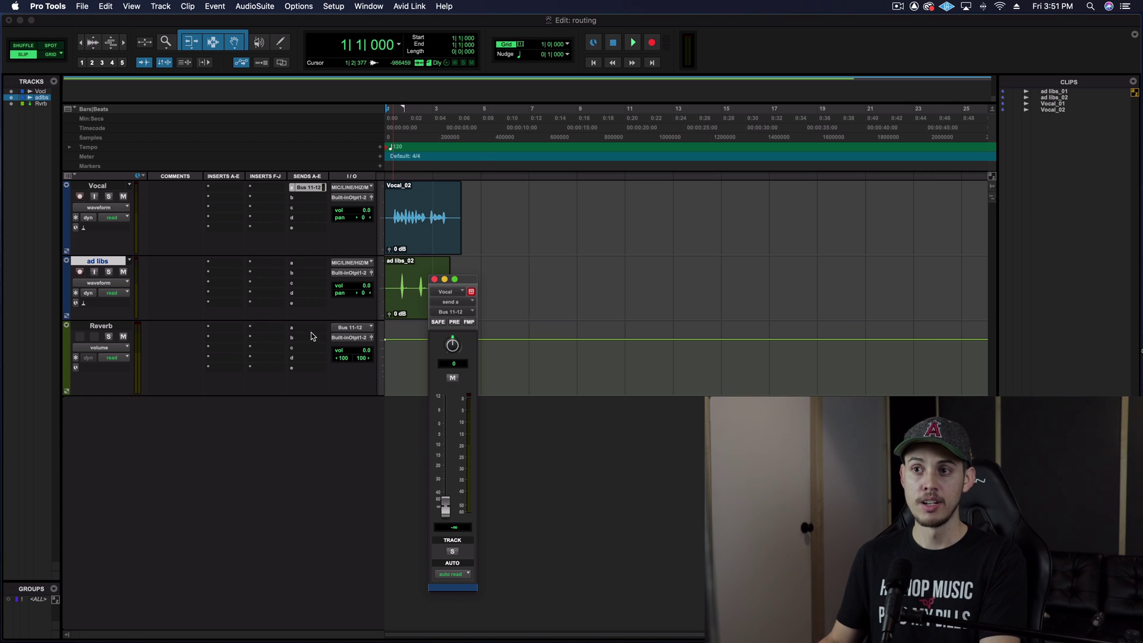
{"action": "left_click", "coordinate": [434, 280]}
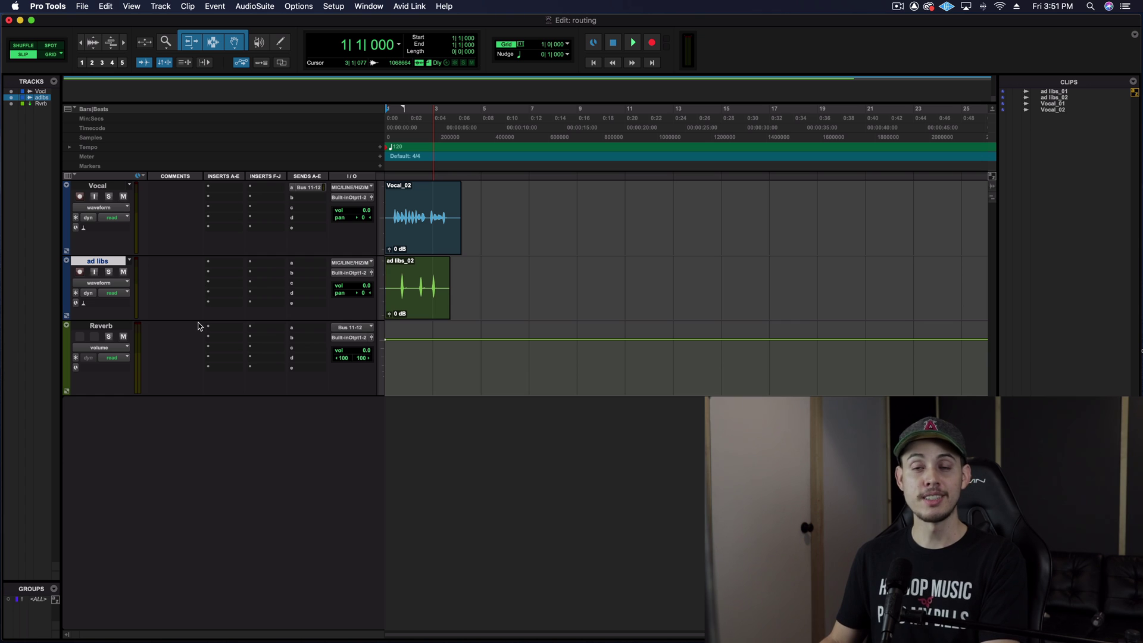
- Select the Reverb track and insert the multichannel D-Verb (stereo) plug-in in its first insert slot
{"action": "key", "text": "semicolon"}
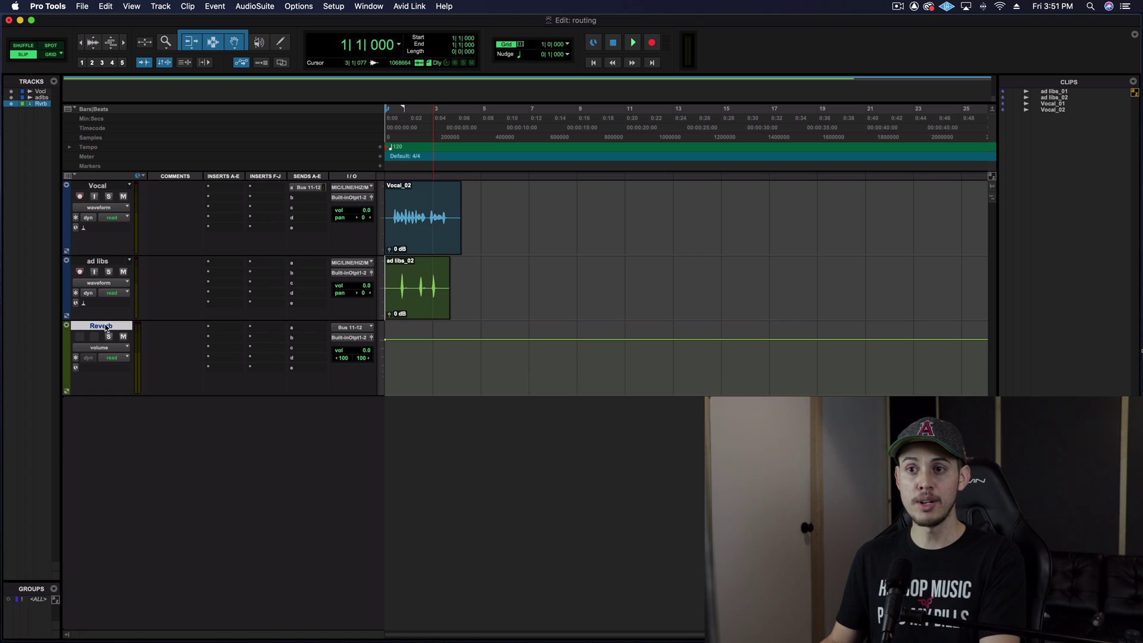
{"action": "left_click", "coordinate": [209, 329]}
{"action": "mouse_move", "coordinate": [238, 332]}
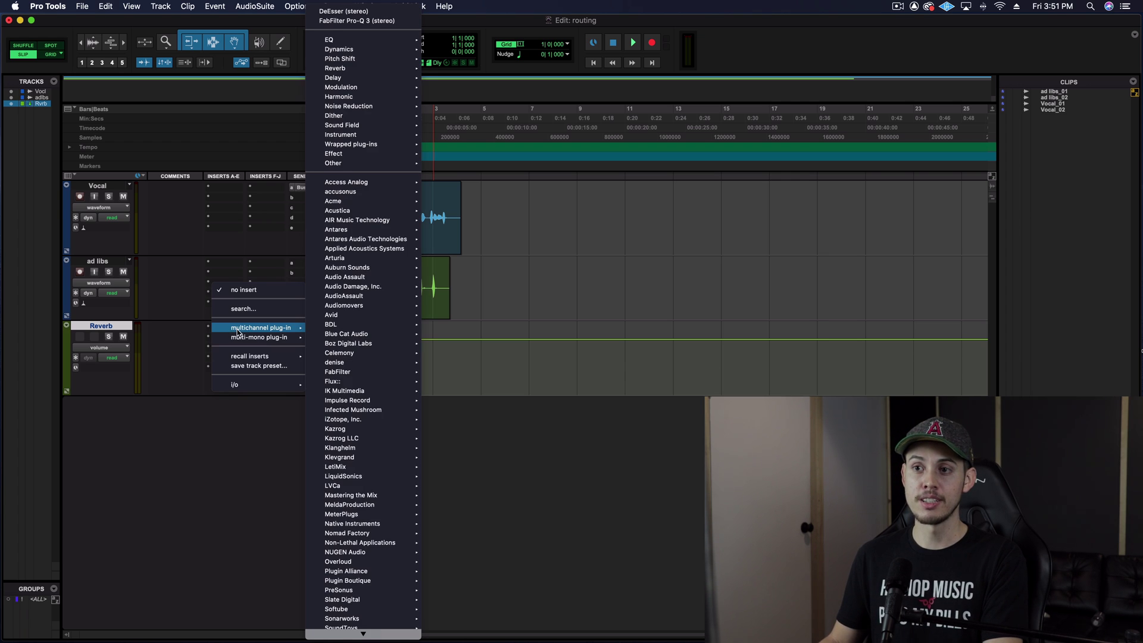
{"action": "mouse_move", "coordinate": [381, 68]}
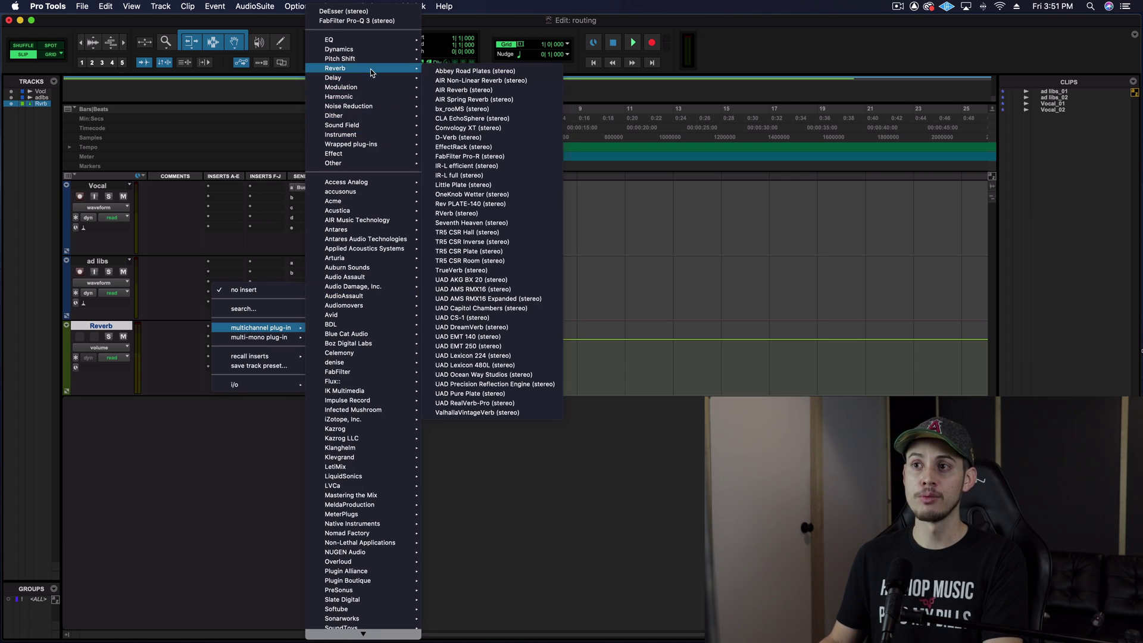
{"action": "left_click", "coordinate": [473, 137]}
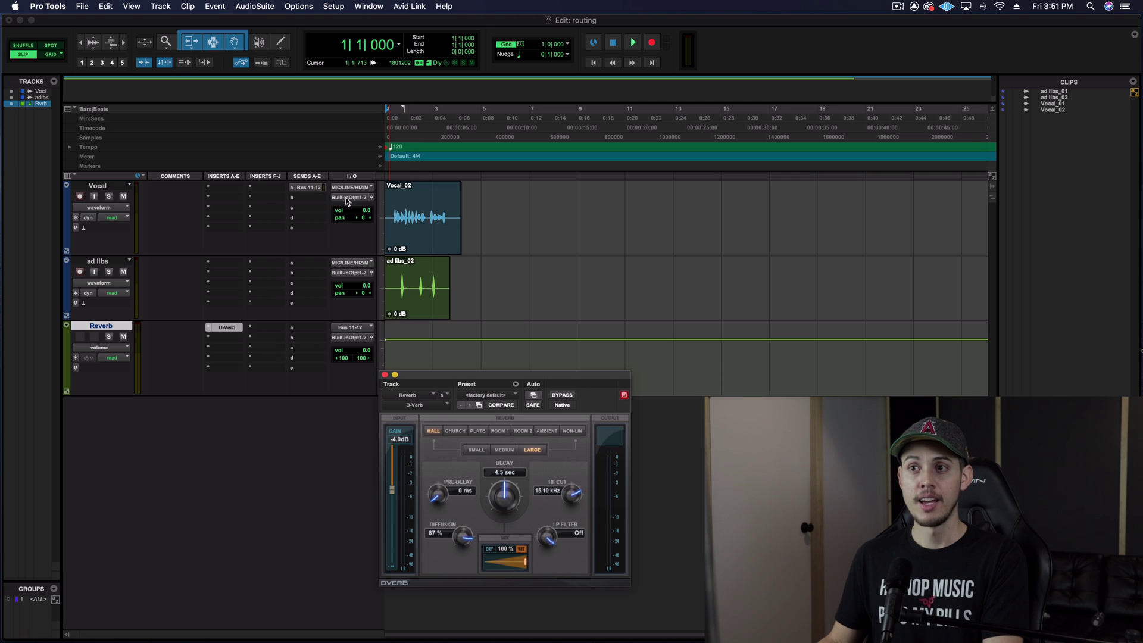
- Show the Vocal track's send A fader beside the clips and close the D-Verb window
{"action": "left_click", "coordinate": [309, 190]}
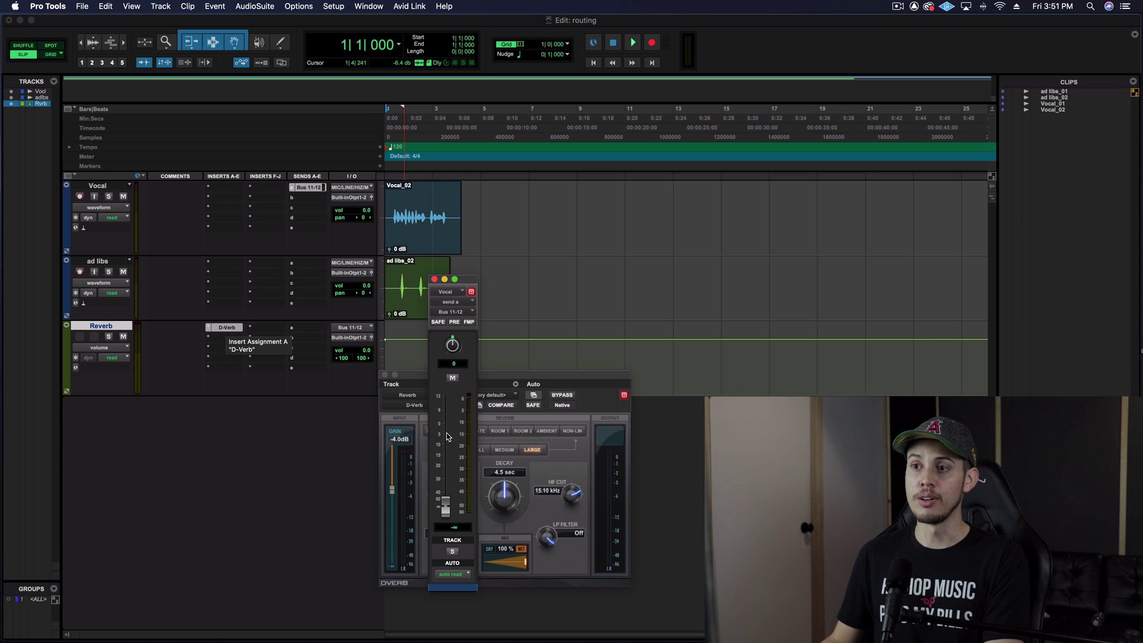
{"action": "left_click_drag", "start_coordinate": [459, 280], "coordinate": [668, 300]}
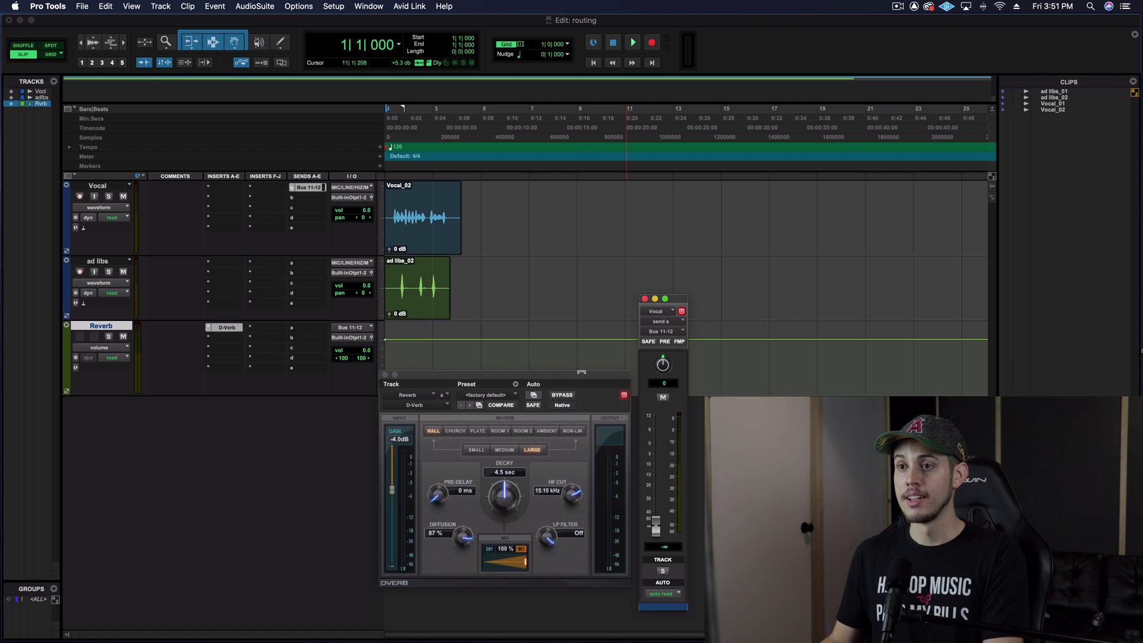
{"action": "left_click", "coordinate": [384, 375]}
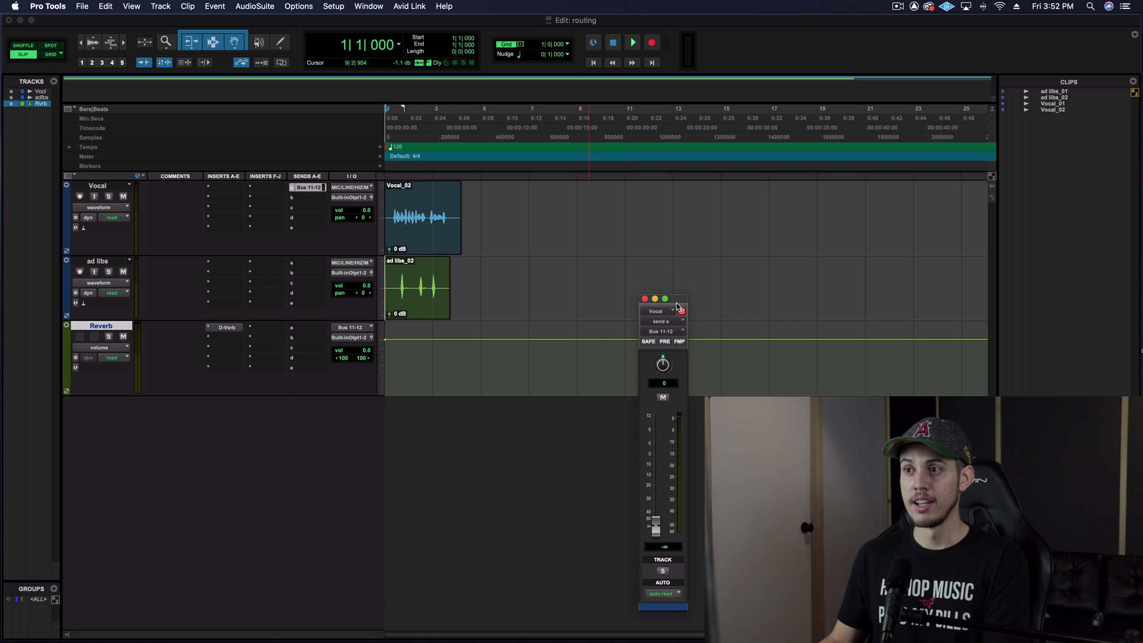
{"action": "left_click_drag", "start_coordinate": [676, 299], "coordinate": [472, 264]}
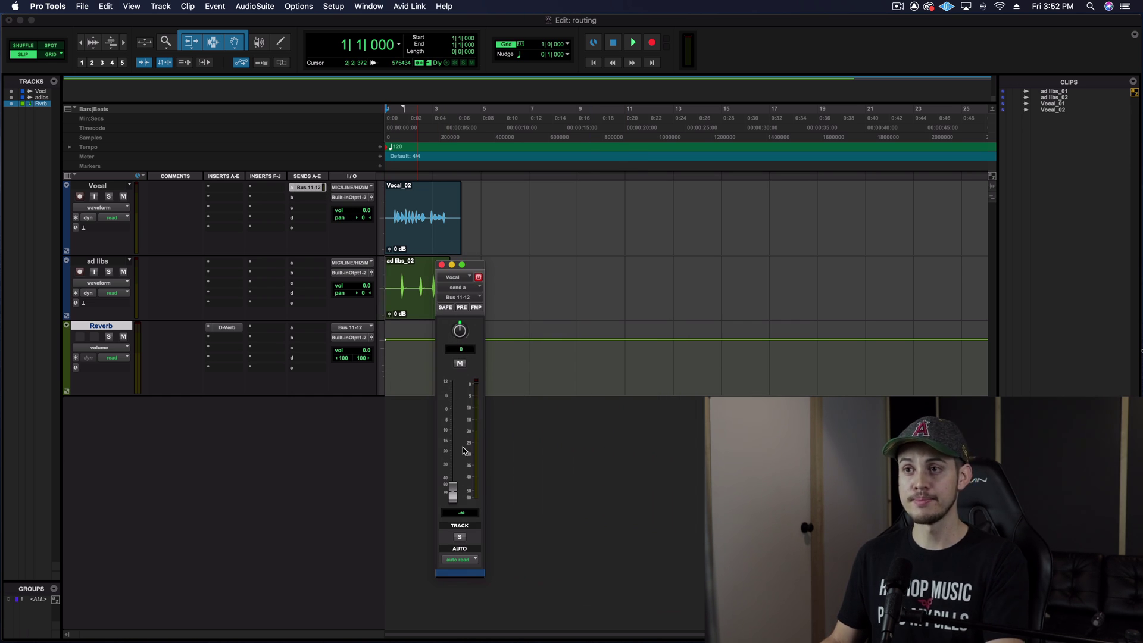
- Mute the ad libs track and raise the Vocal track's send A to -24.7 dB while playing the Vocal clip from near its start
{"action": "left_click", "coordinate": [123, 270]}
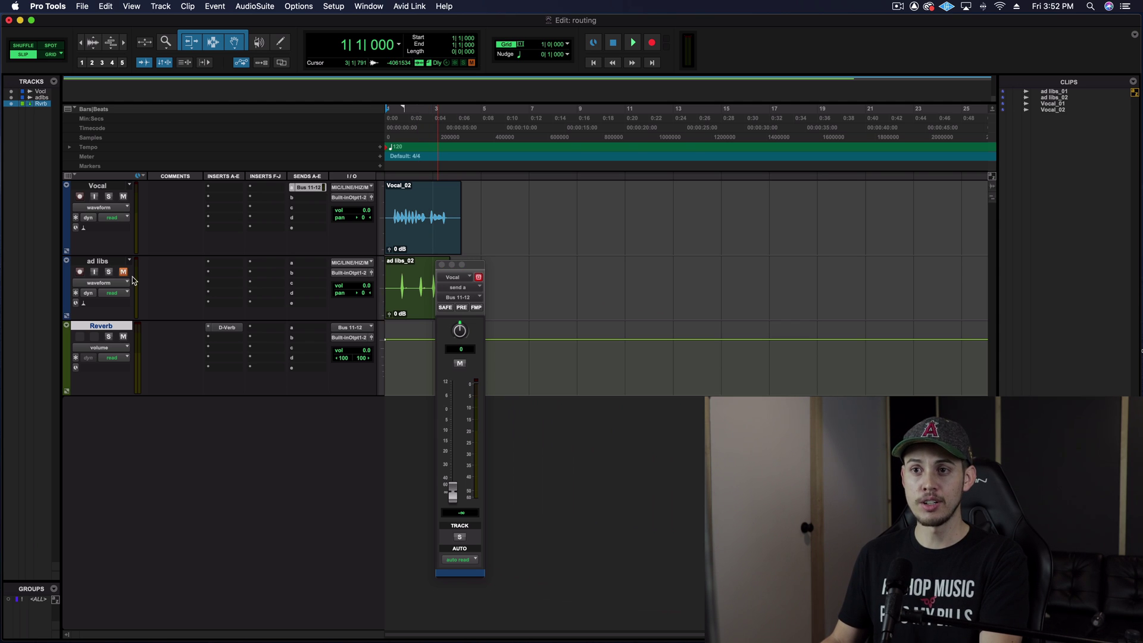
{"action": "left_click", "coordinate": [122, 271]}
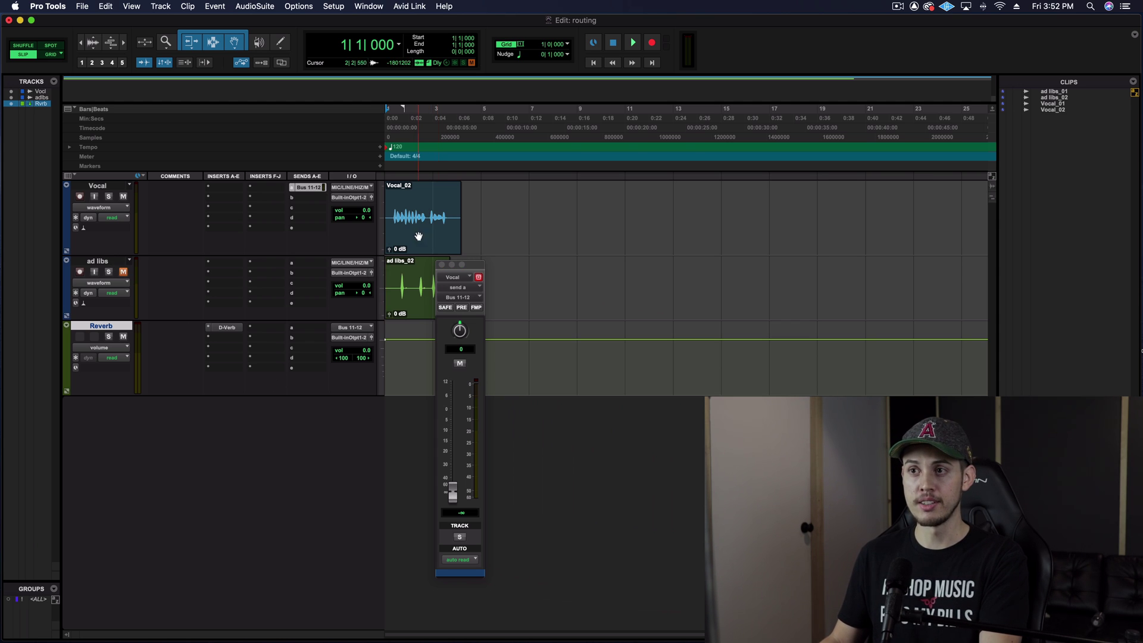
{"action": "left_click", "coordinate": [395, 210]}
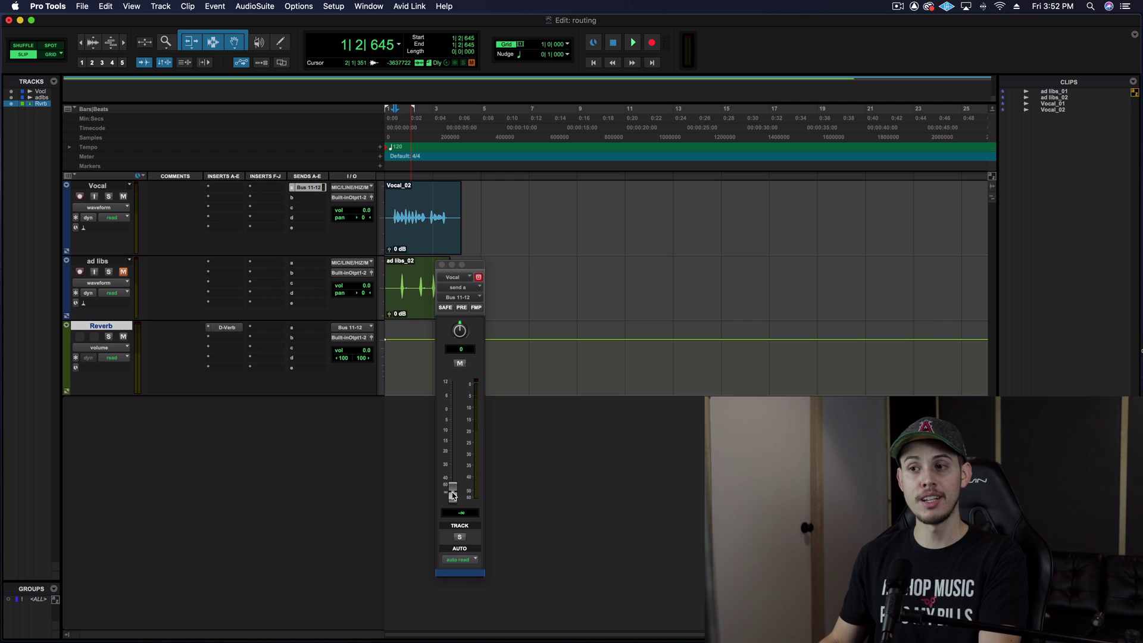
{"action": "key", "text": "space"}
{"action": "left_click_drag", "start_coordinate": [453, 494], "coordinate": [457, 465]}
{"action": "key", "text": "space"}
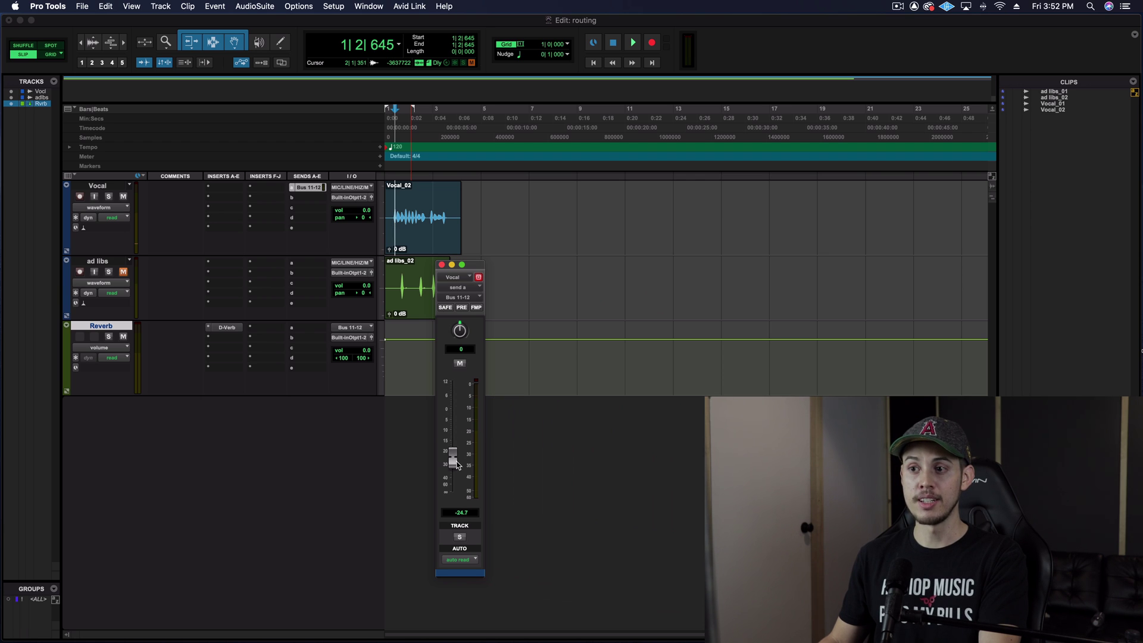
- Trim the Vocal clip's start to 1|2|021 and set its track's send A to -17.4 dB during playback
{"action": "key", "text": "super+z"}
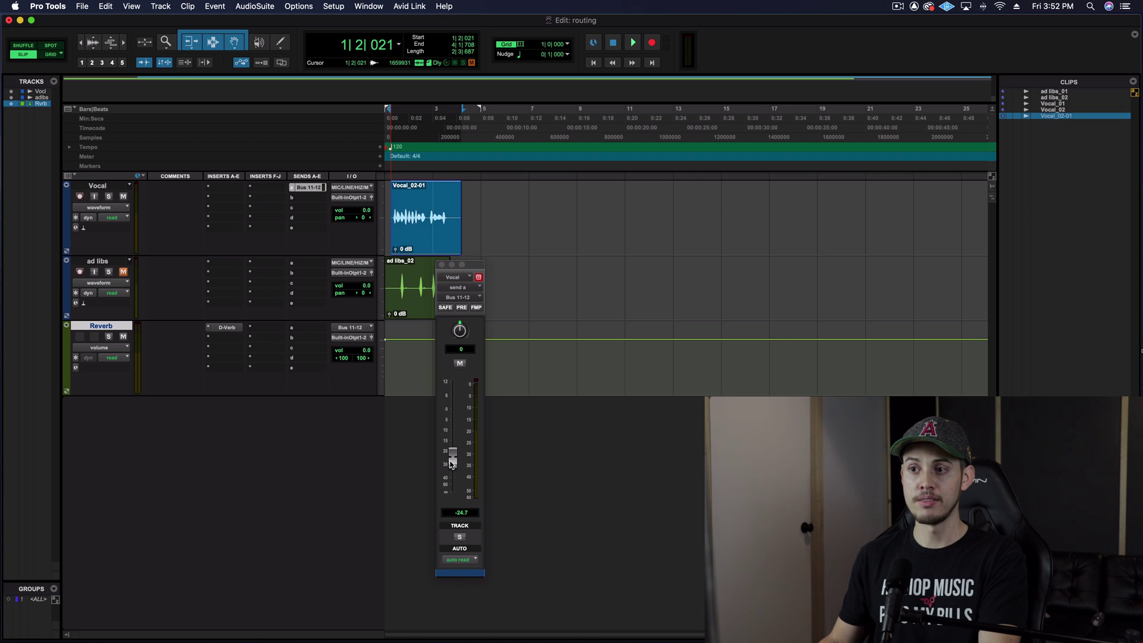
{"action": "left_click_drag", "start_coordinate": [451, 463], "coordinate": [456, 443]}
{"action": "key", "text": "space"}
{"action": "left_click_drag", "start_coordinate": [454, 445], "coordinate": [454, 447]}
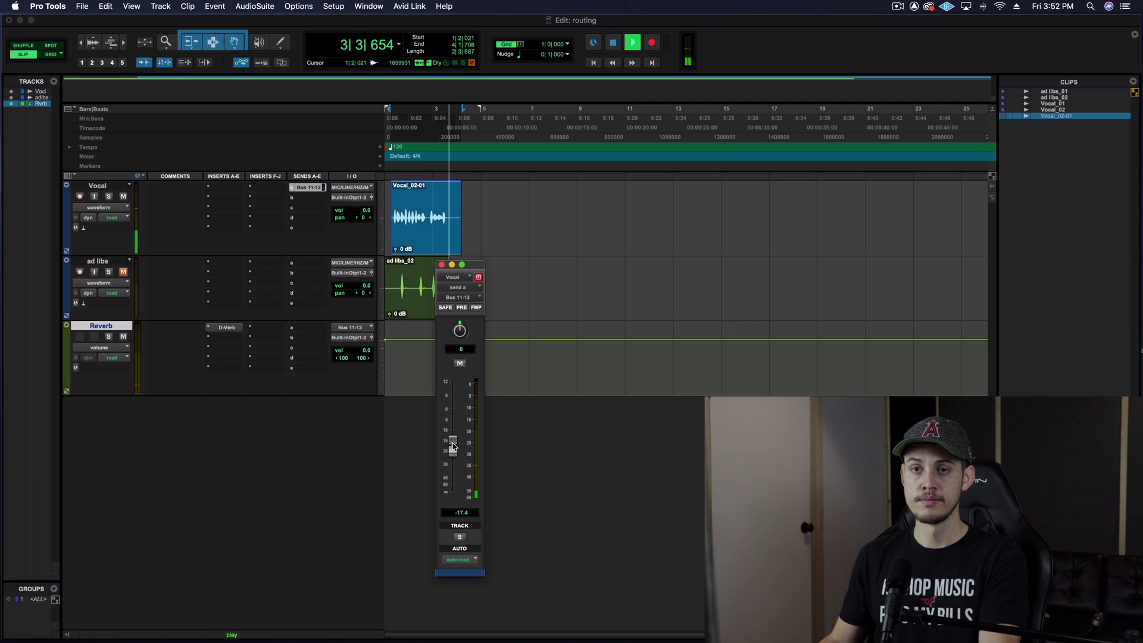
{"action": "key", "text": "space"}
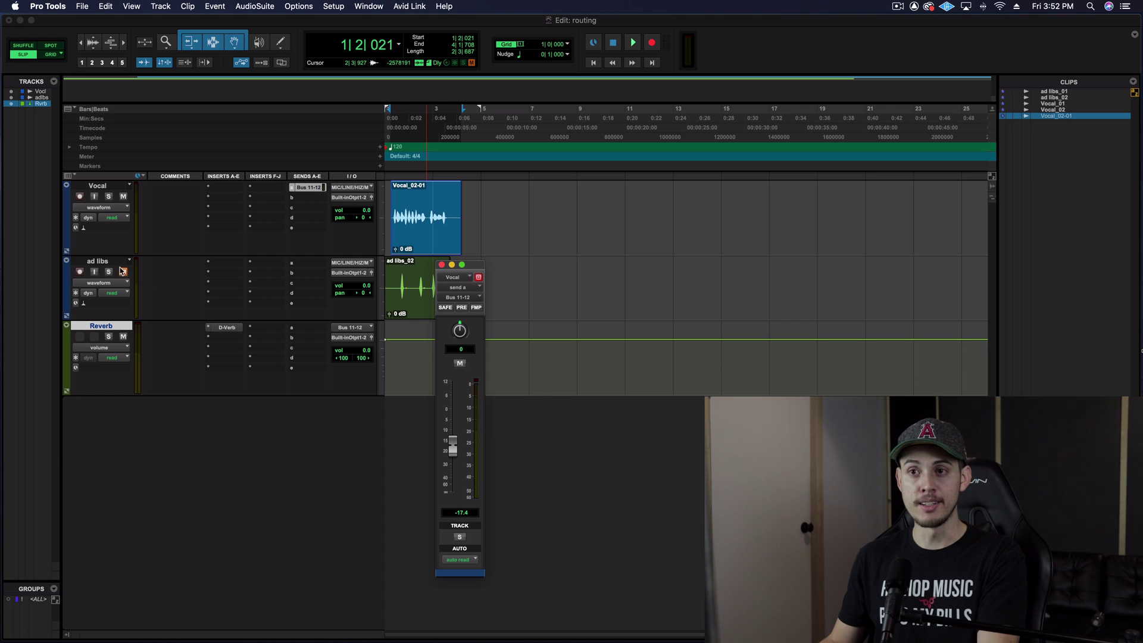
- Unmute the ad libs track and assign its send A to Bus 11-12 (Stereo)
{"action": "left_click", "coordinate": [306, 263]}
{"action": "mouse_move", "coordinate": [306, 265]}
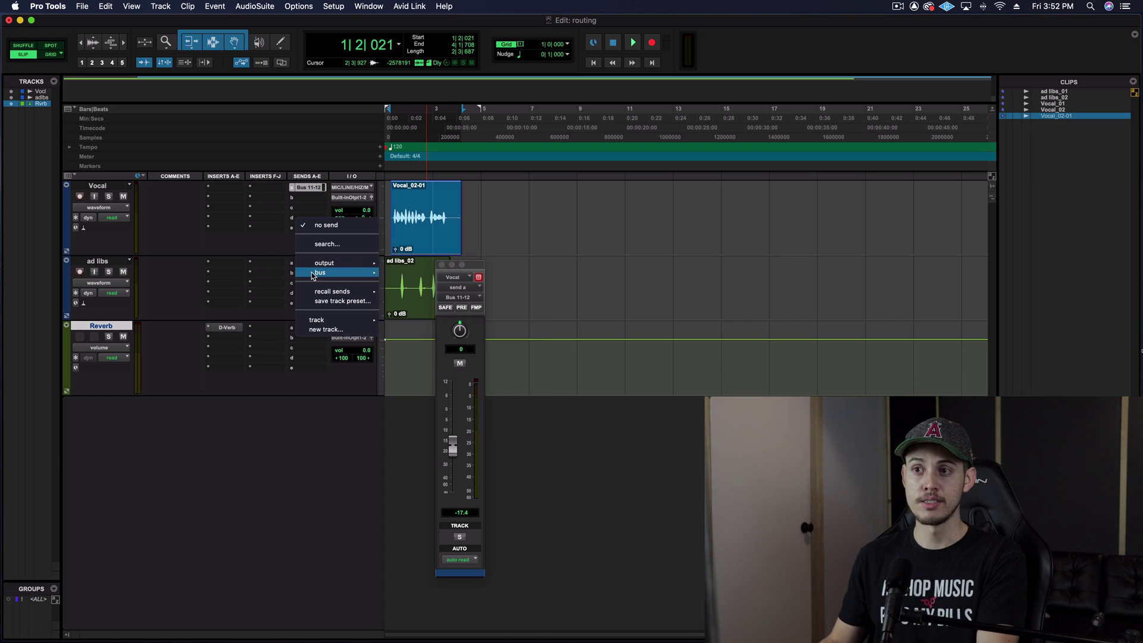
{"action": "mouse_move", "coordinate": [422, 275]}
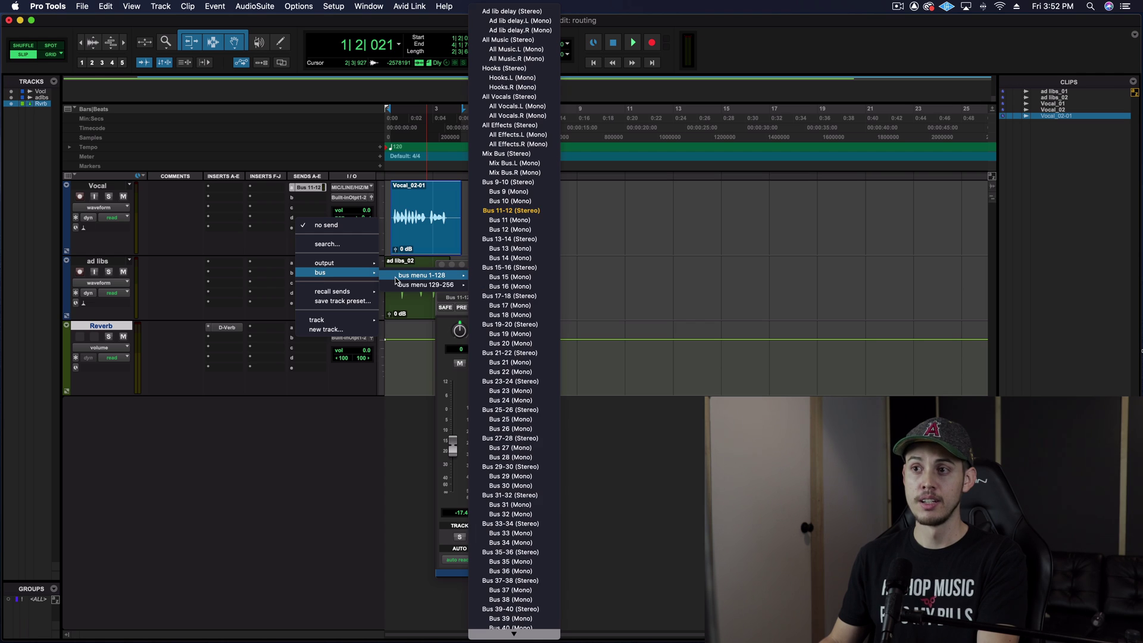
{"action": "left_click", "coordinate": [494, 210]}
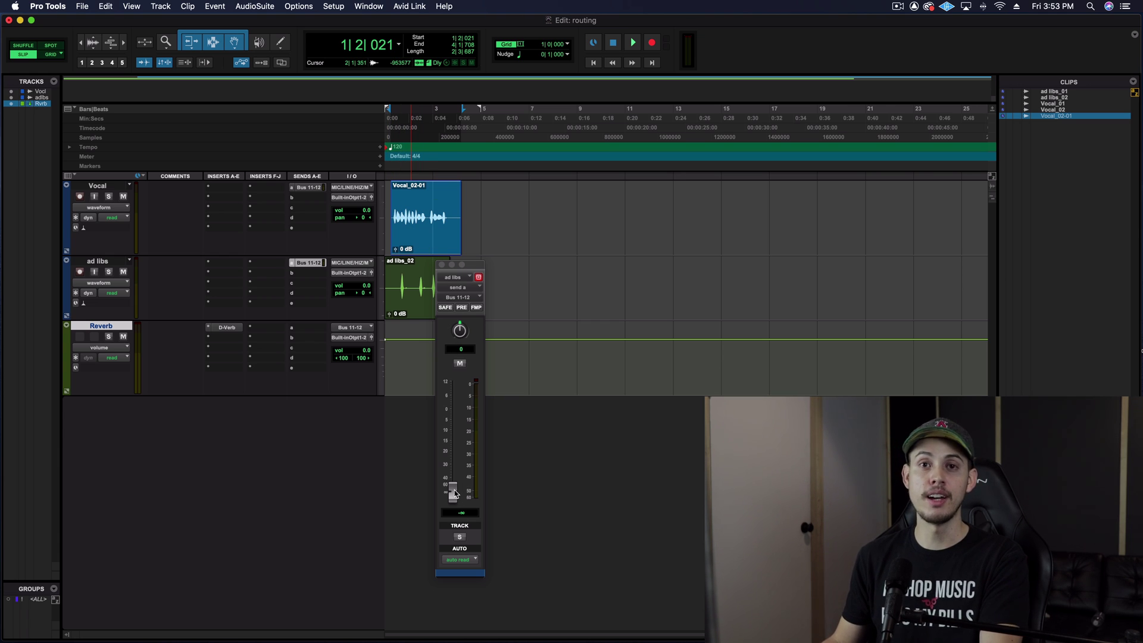
- Set the ad libs track's send A level to about -9 dB during playback and close the send window
{"action": "key", "text": "space"}
{"action": "left_click_drag", "start_coordinate": [454, 492], "coordinate": [454, 412]}
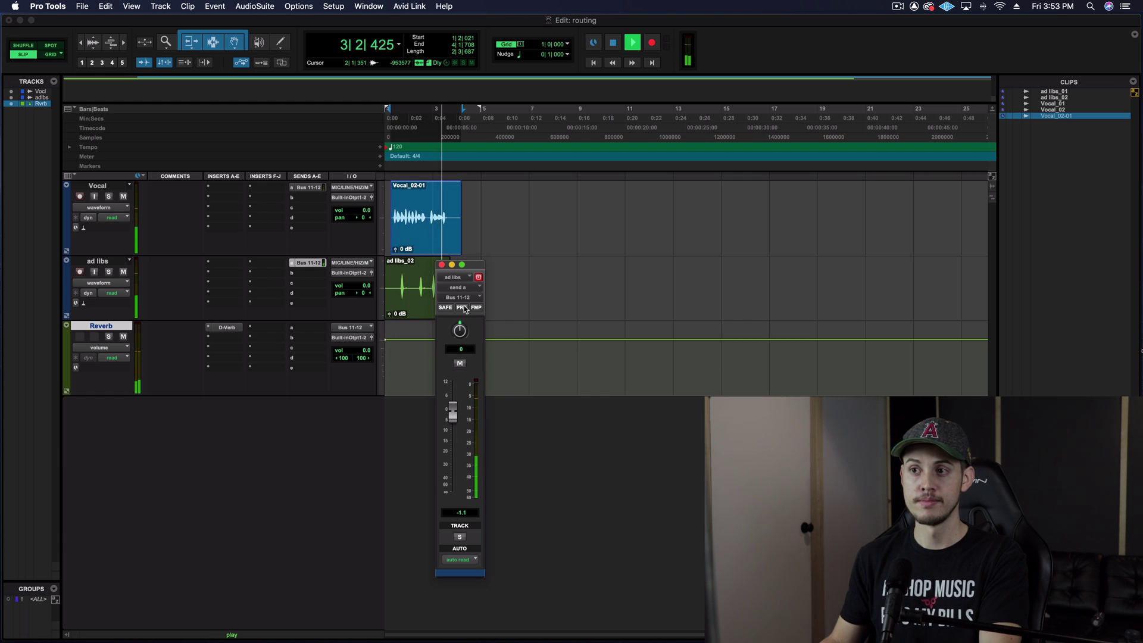
{"action": "left_click_drag", "start_coordinate": [472, 267], "coordinate": [534, 272]}
{"action": "key", "text": "space"}
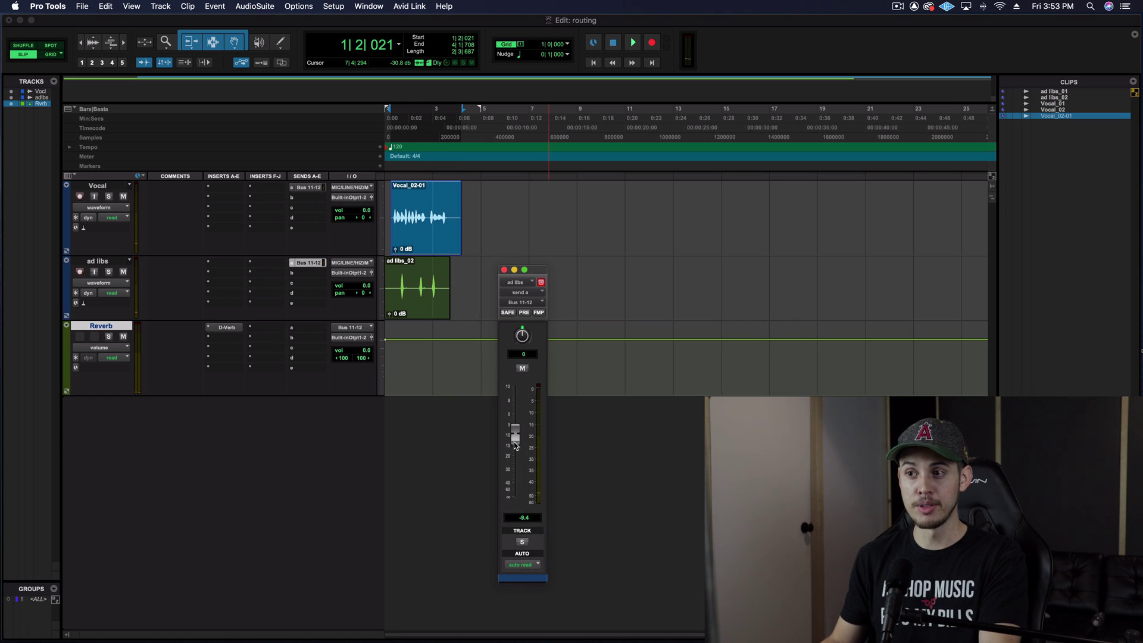
{"action": "left_click", "coordinate": [503, 270]}
{"action": "left_click", "coordinate": [396, 280]}
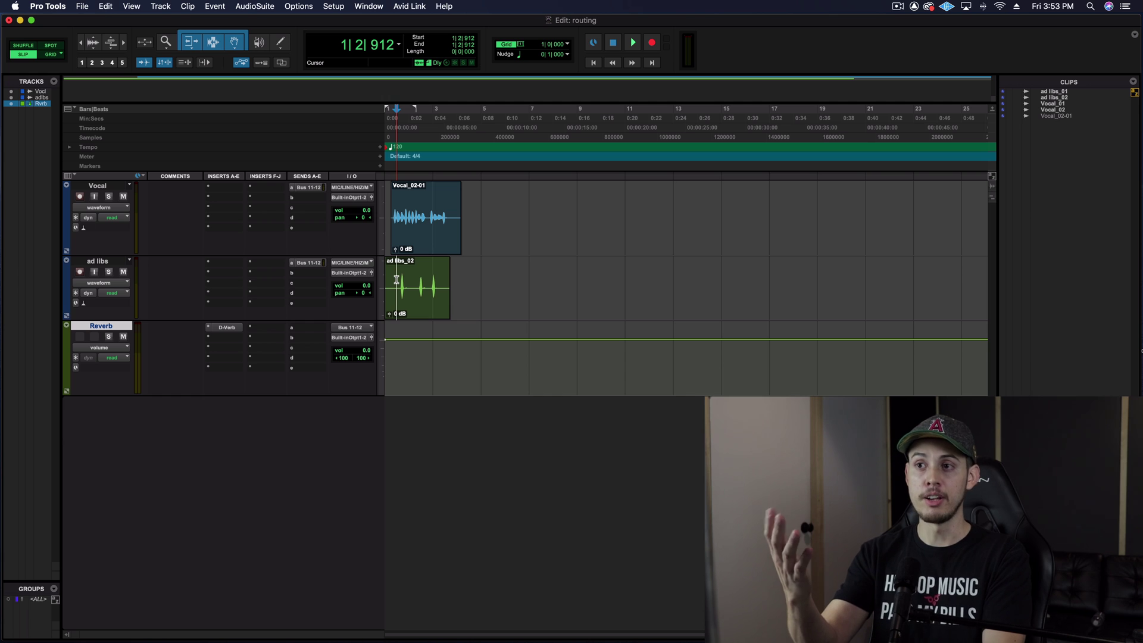
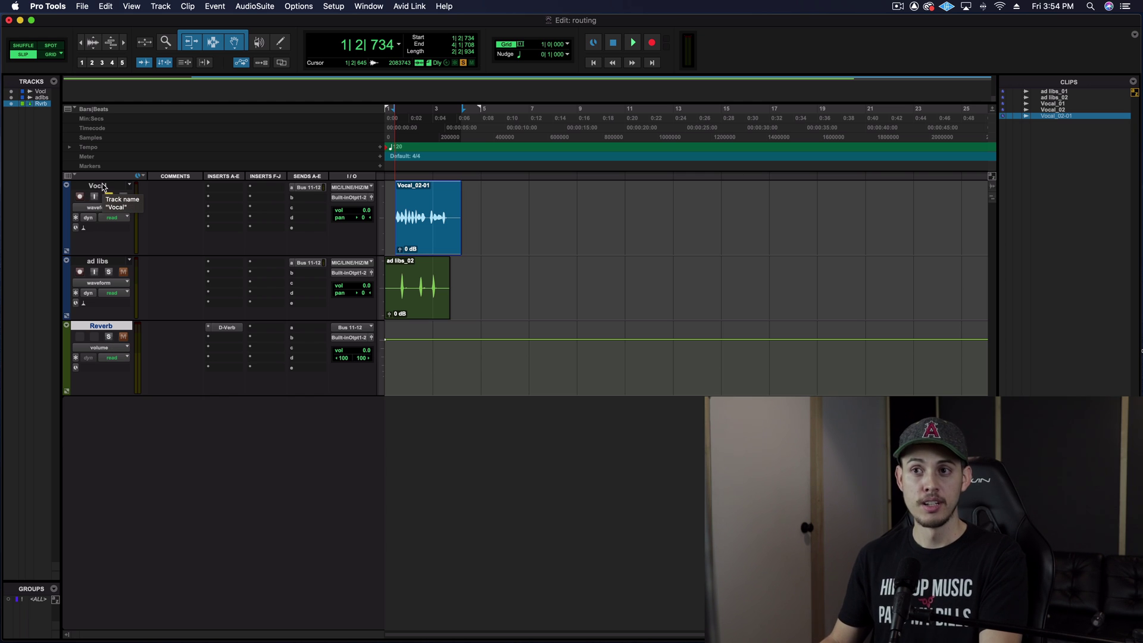
- Play the Vocal clip with the Vocal and Reverb tracks soloed
{"action": "left_click", "coordinate": [108, 336]}
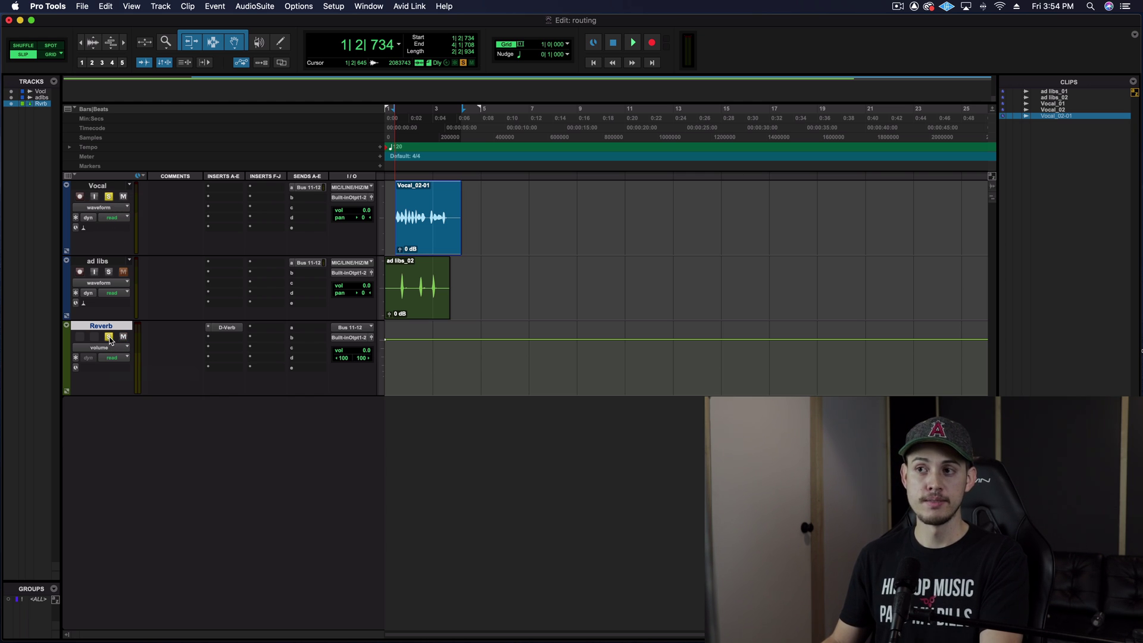
{"action": "key", "text": "space"}
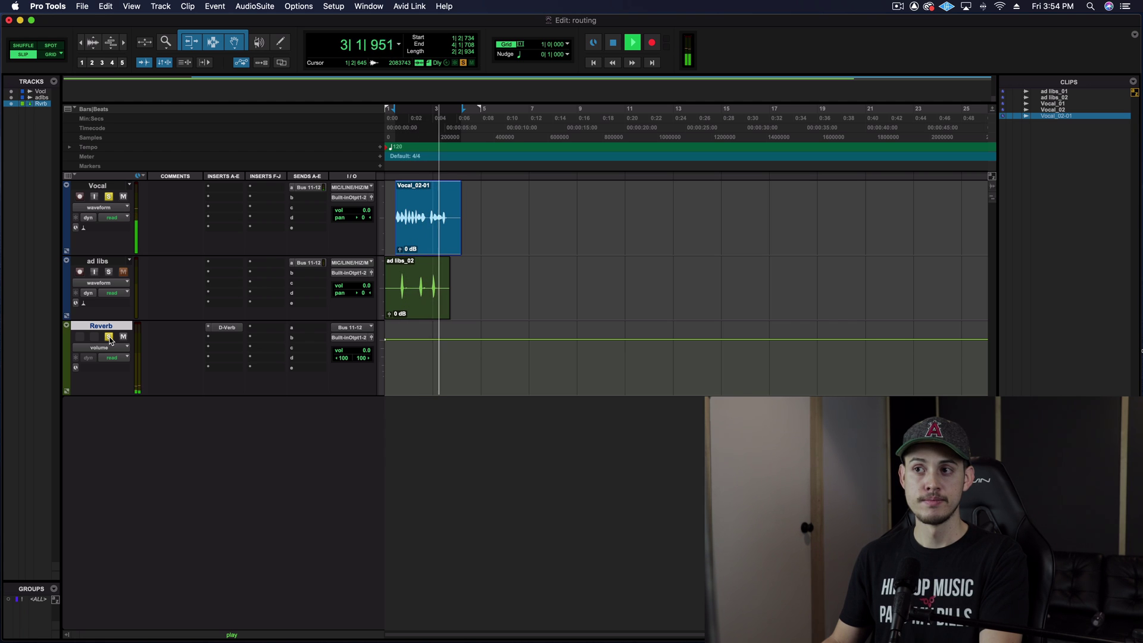
{"action": "key", "text": "space"}
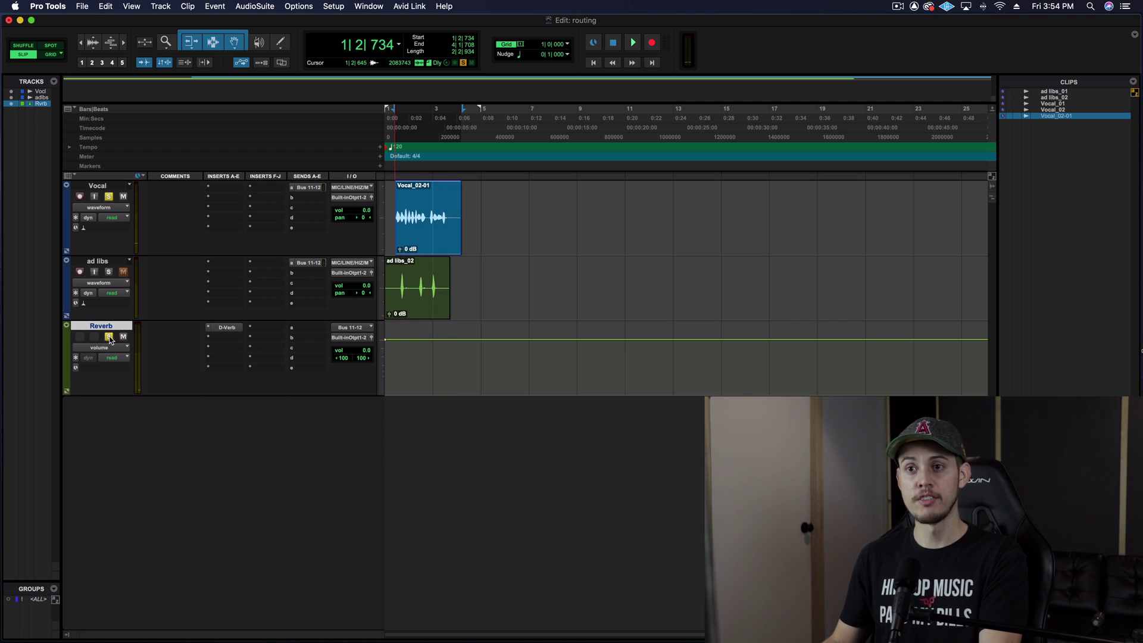
- Make the Reverb track solo safe and check it by switching the solo from Vocal to ad libs, clearing all solos at the end
{"action": "left_click", "coordinate": [108, 337]}
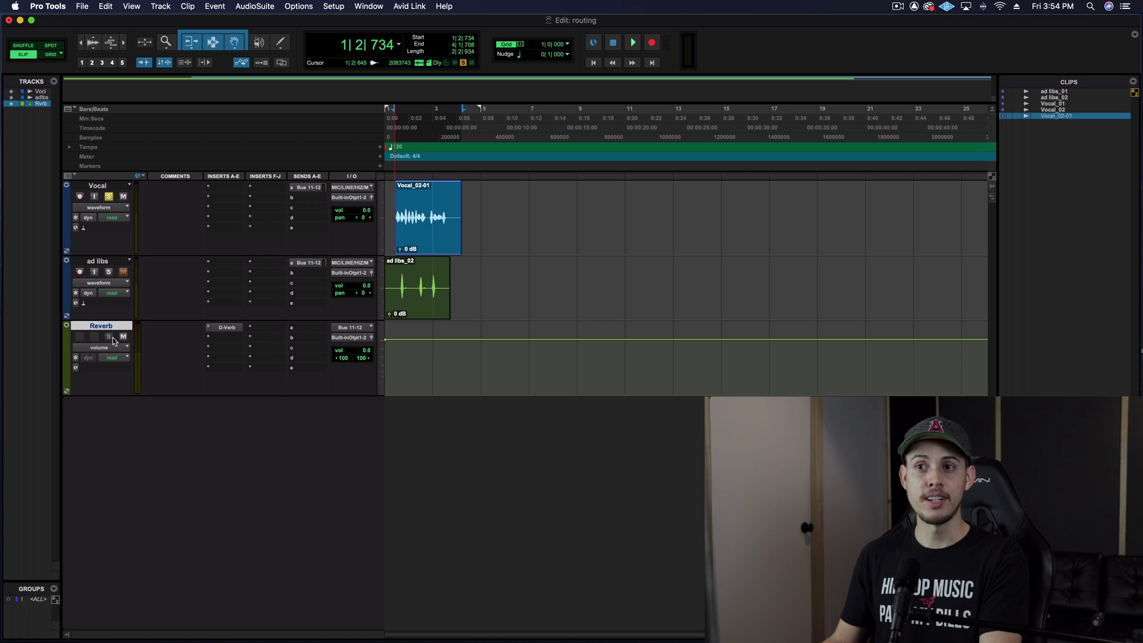
{"action": "left_click", "coordinate": [109, 271]}
{"action": "left_click", "coordinate": [108, 196]}
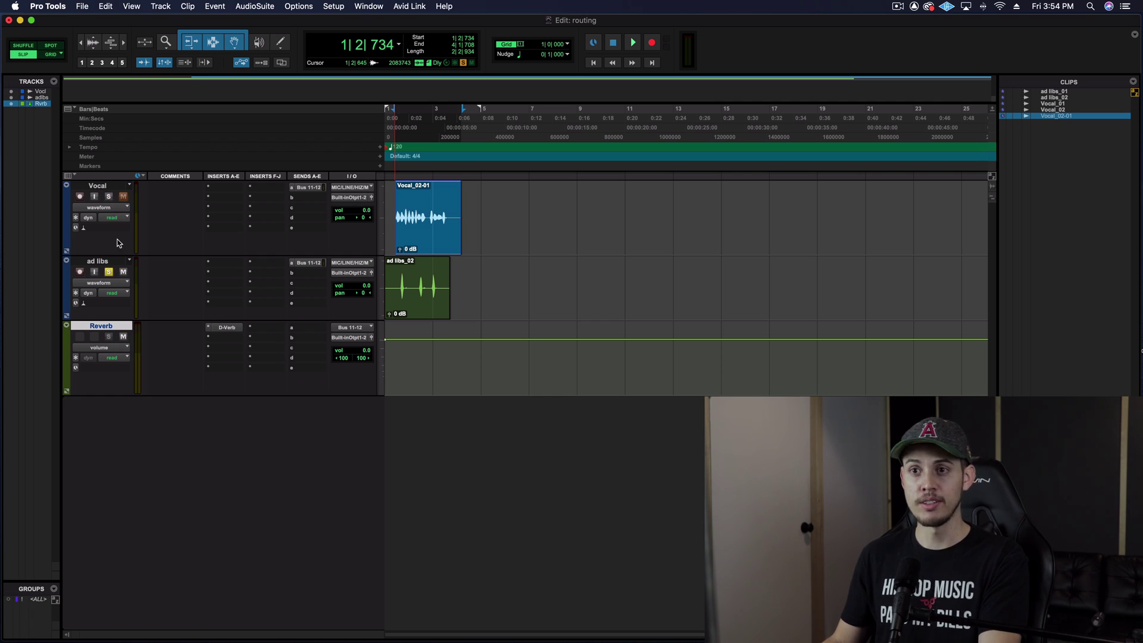
{"action": "left_click", "coordinate": [109, 271]}
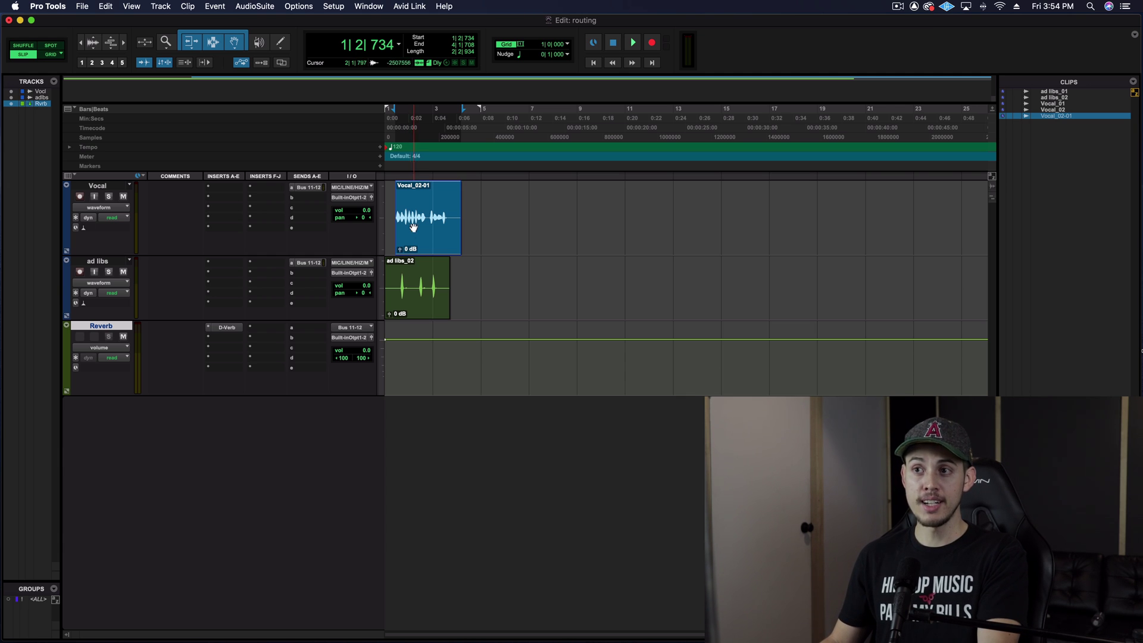
- Extend the trimmed Vocal clip's start back to the beginning of the session at 1|1|000
{"action": "left_click_drag", "start_coordinate": [396, 216], "coordinate": [372, 216]}
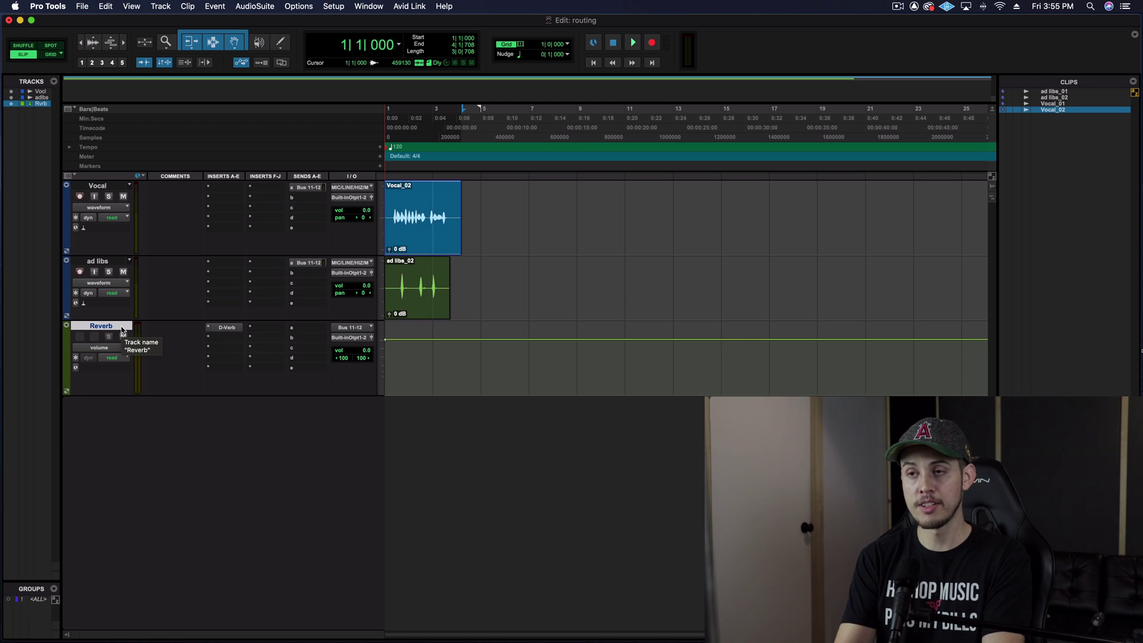
- Create one stereo Master Fader track below the Reverb track and make it taller, about level with the other tracks
{"action": "key", "text": "super+shift+n"}
{"action": "key", "text": "super+Right"}
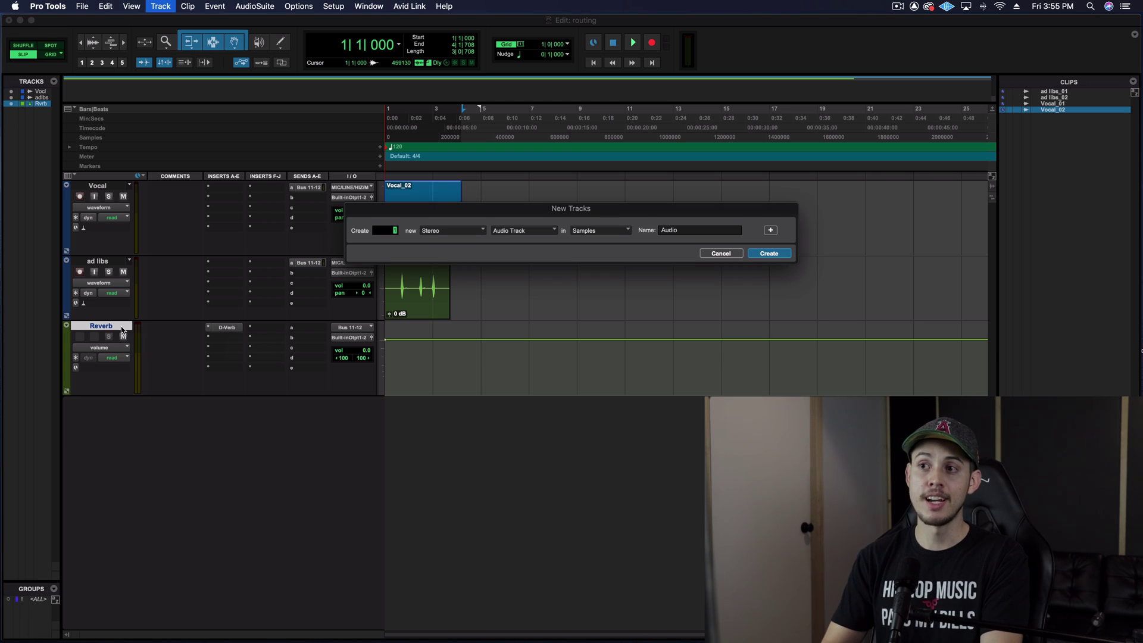
{"action": "left_click", "coordinate": [535, 231]}
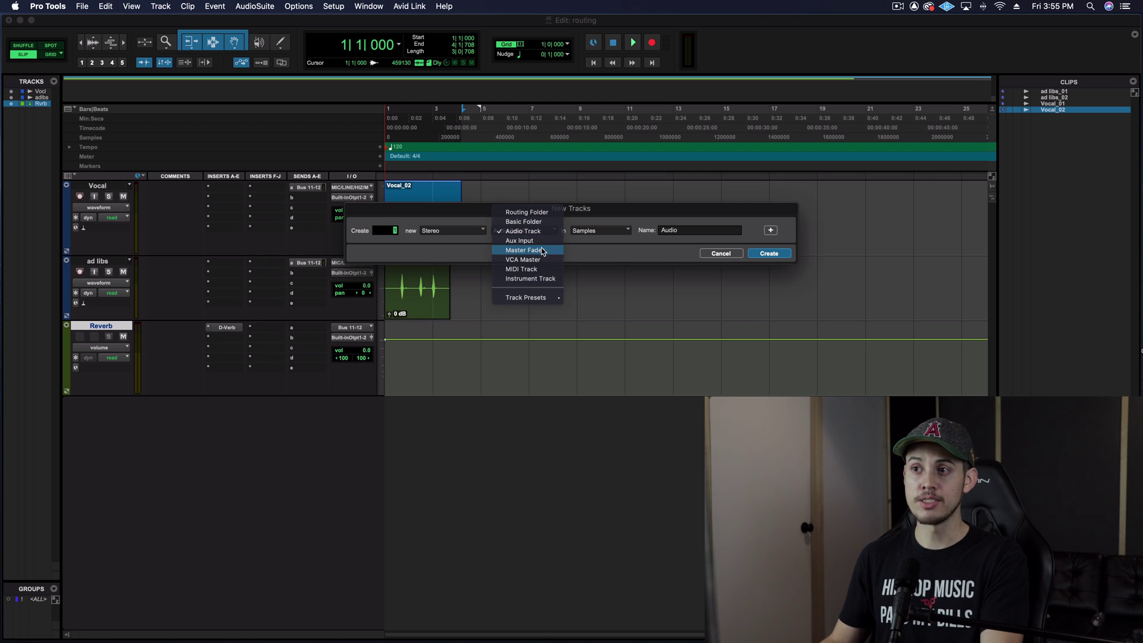
{"action": "left_click", "coordinate": [532, 250]}
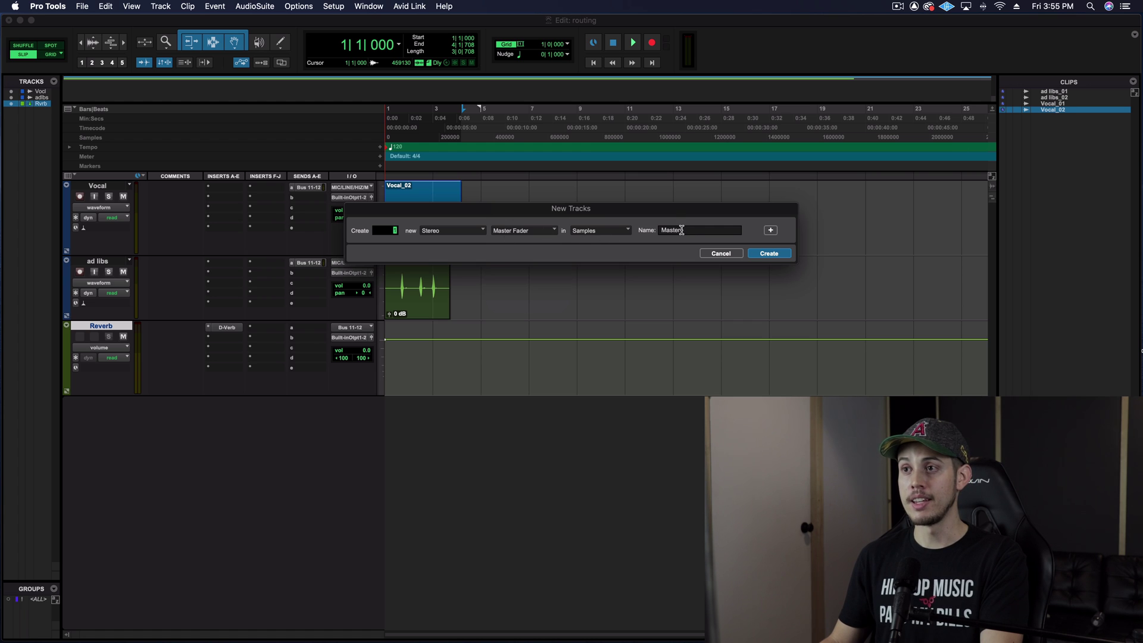
{"action": "left_click", "coordinate": [767, 255]}
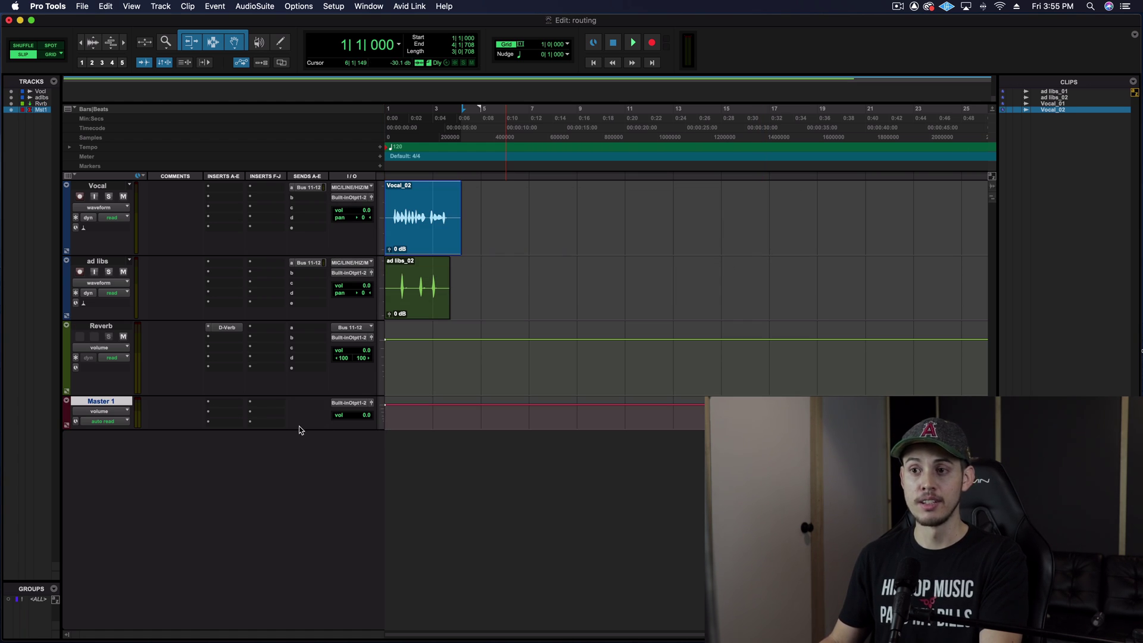
{"action": "left_click_drag", "start_coordinate": [291, 428], "coordinate": [294, 462]}
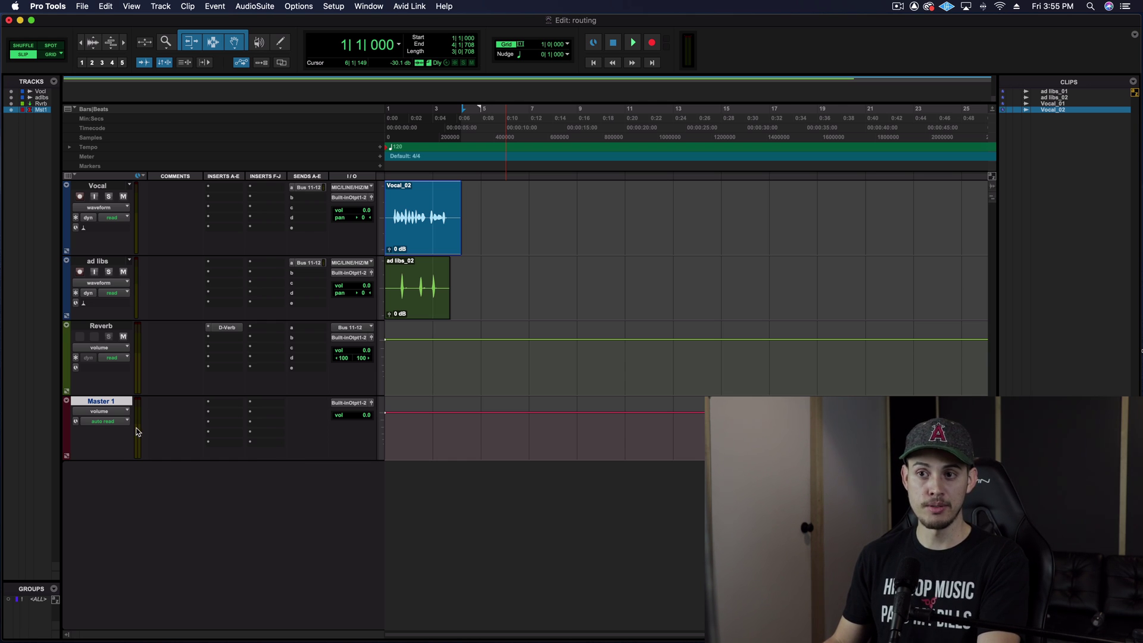
- Play the session from the start to check the signal on the master fader's meter, stopping playback at the end
{"action": "key", "text": "space"}
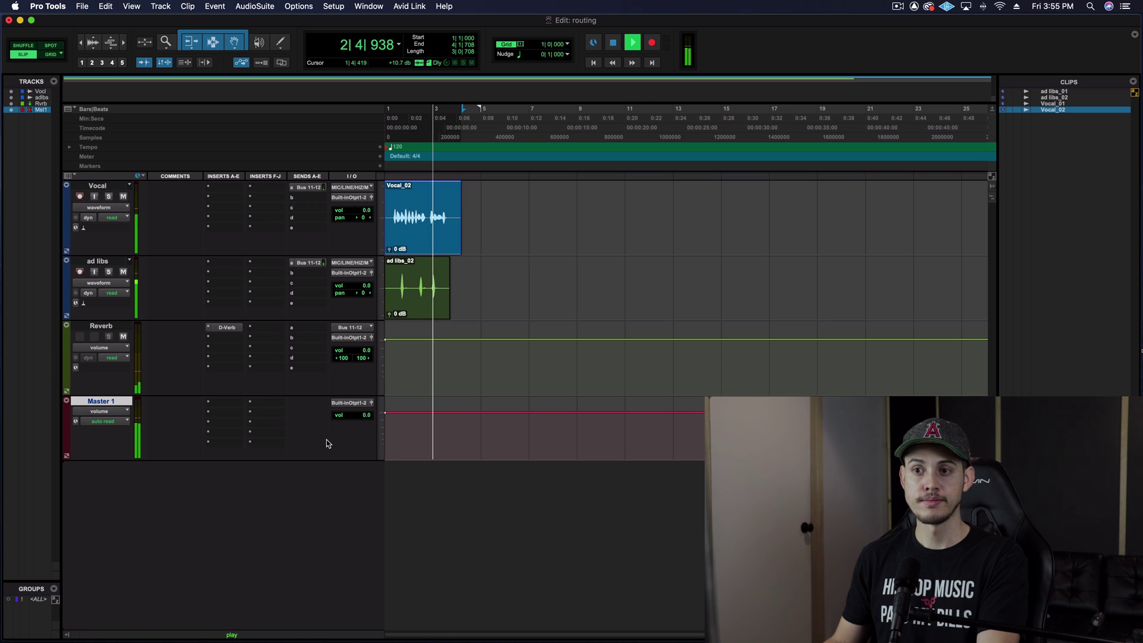
{"action": "key", "text": "space"}
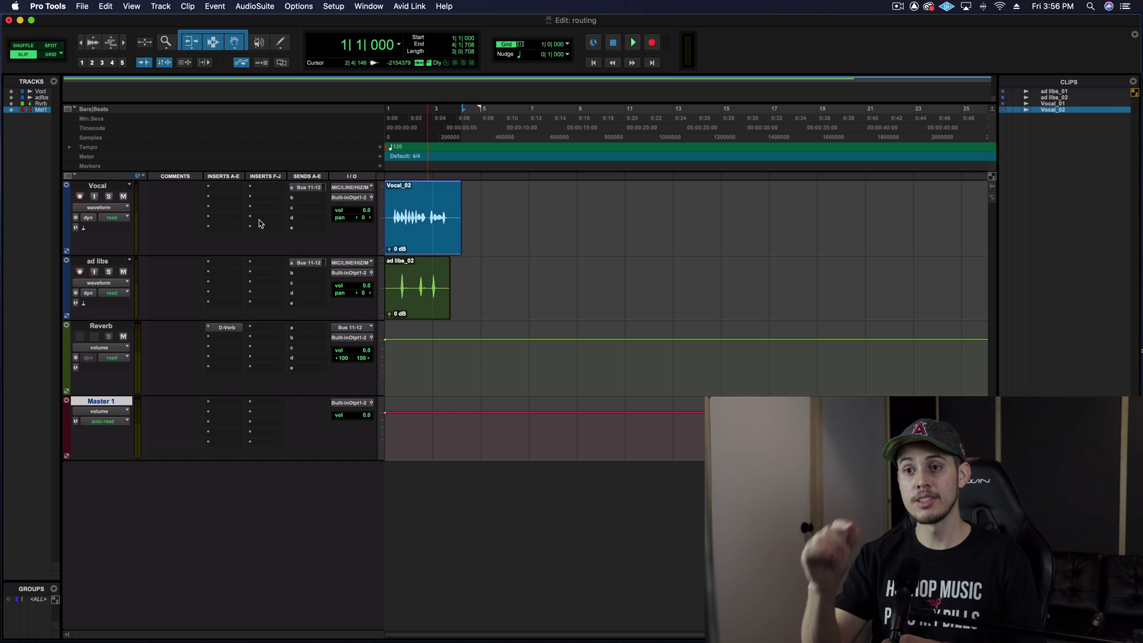
- Review the Reverb track's input bus and the send A windows of the ad libs and Vocal tracks, closing the send window at the end
{"action": "left_click", "coordinate": [101, 325]}
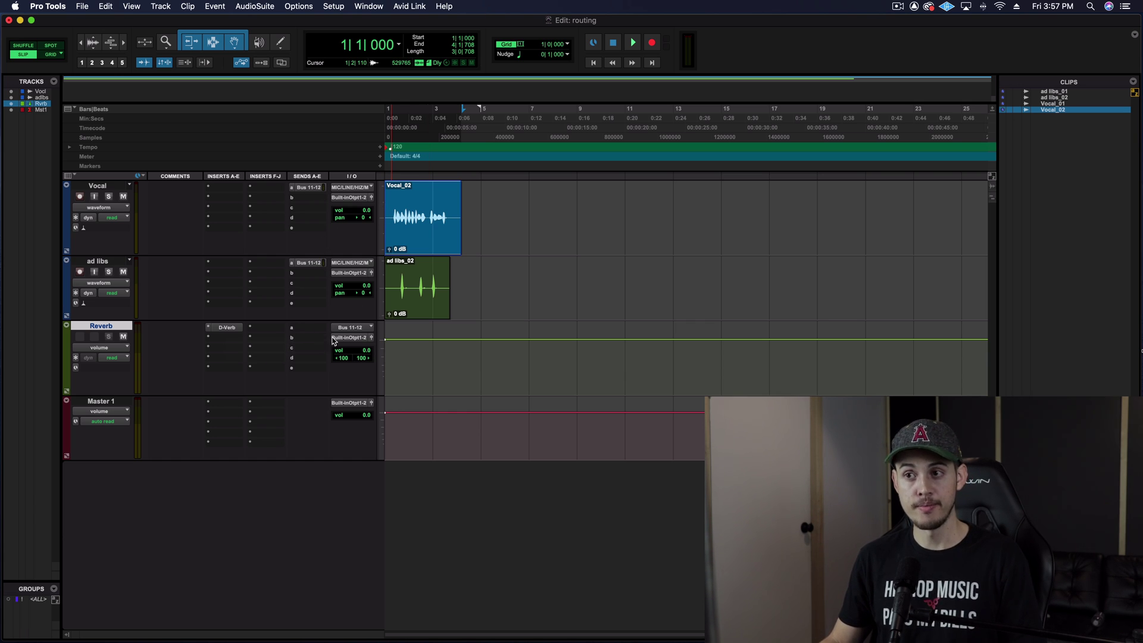
{"action": "left_click", "coordinate": [350, 328]}
{"action": "left_click", "coordinate": [306, 347]}
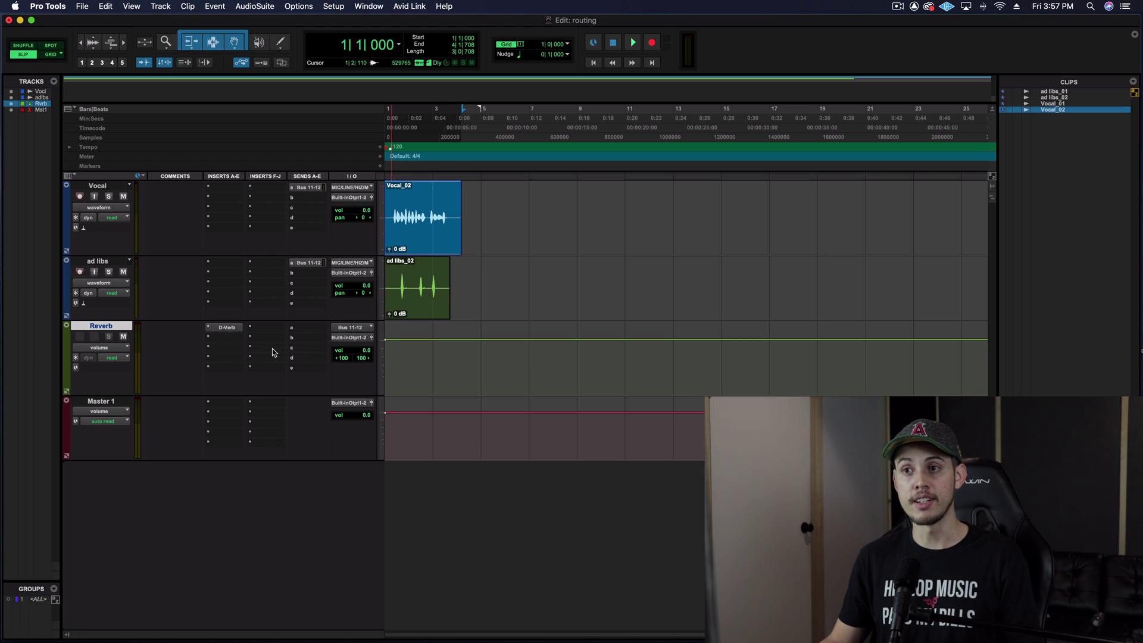
{"action": "left_click", "coordinate": [310, 263]}
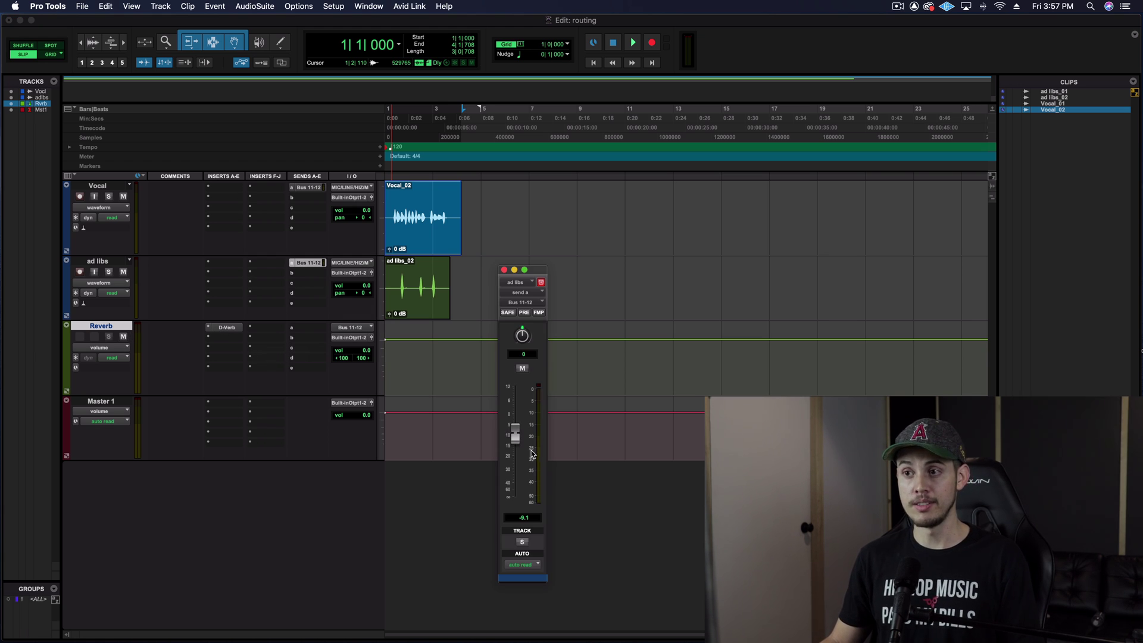
{"action": "left_click", "coordinate": [308, 187]}
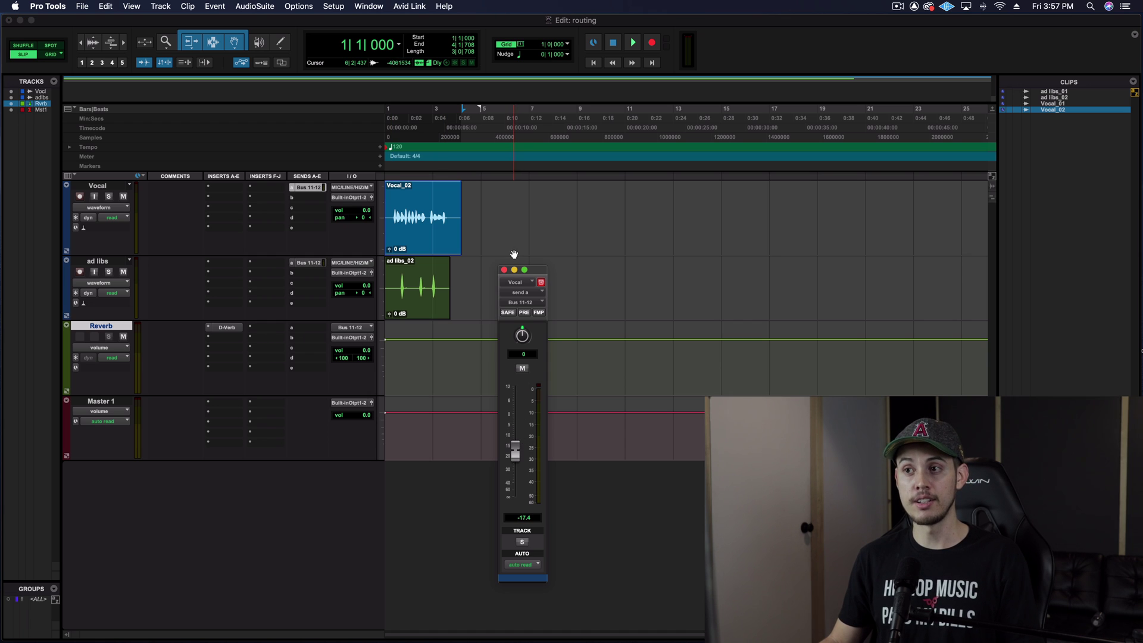
{"action": "left_click", "coordinate": [504, 269]}
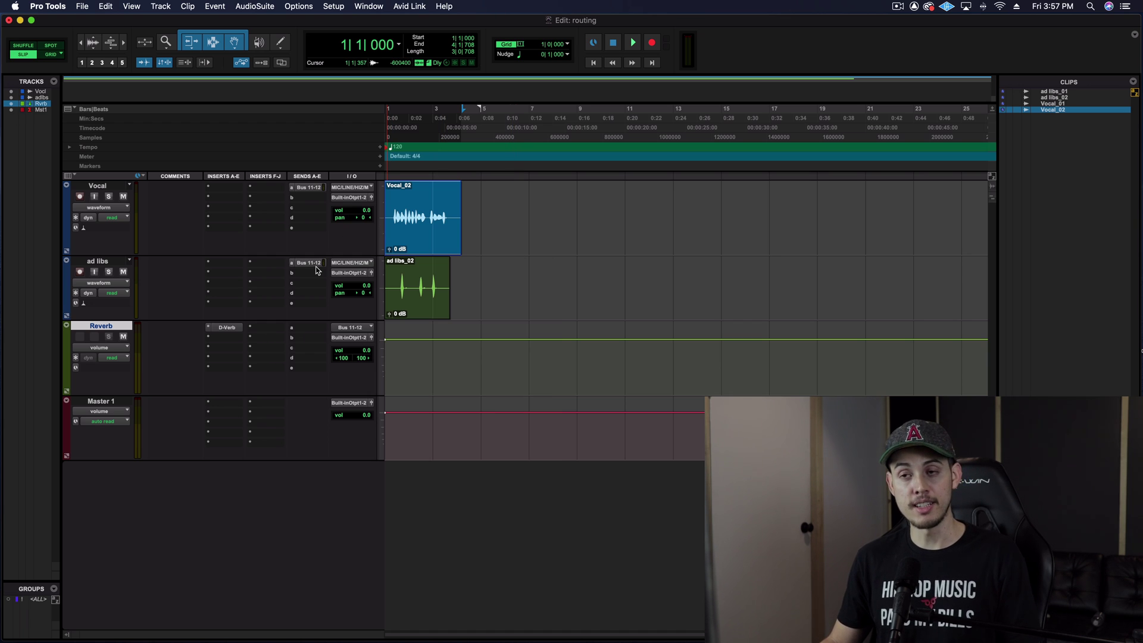